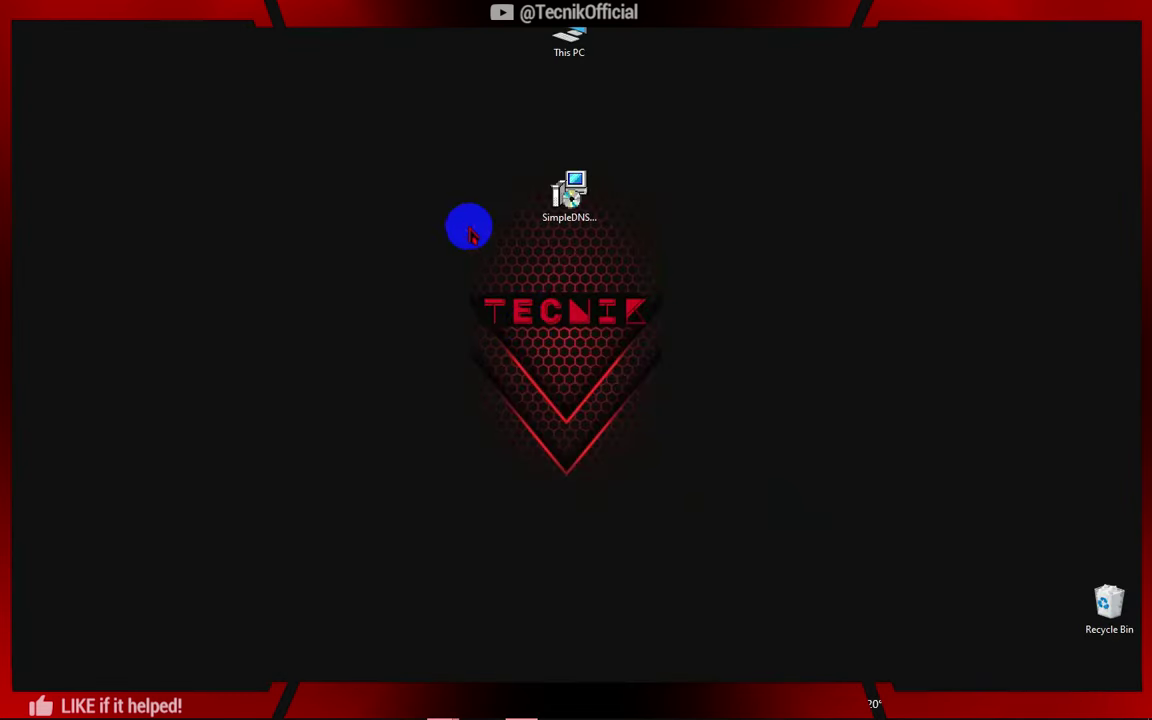
- Browse the bitbeans/SimpleDnsCrypt repository and bring up its 242 forks, sorted by most starred
click(575, 198)
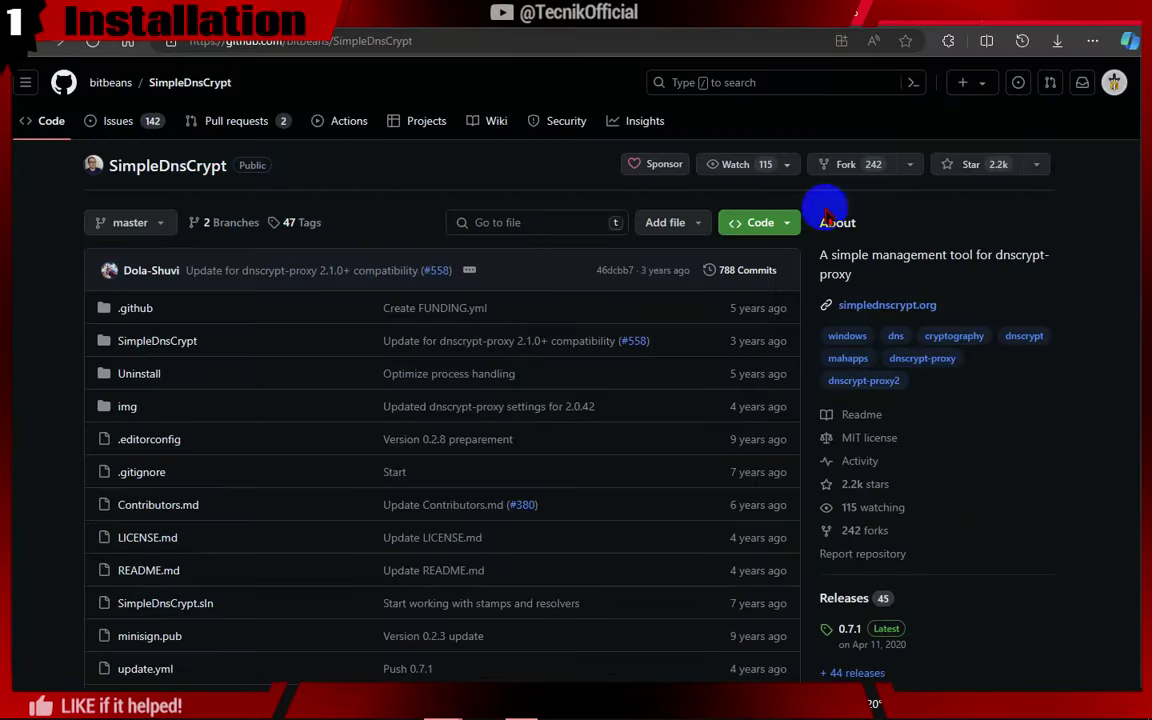
scroll(1134, 82, down, 3)
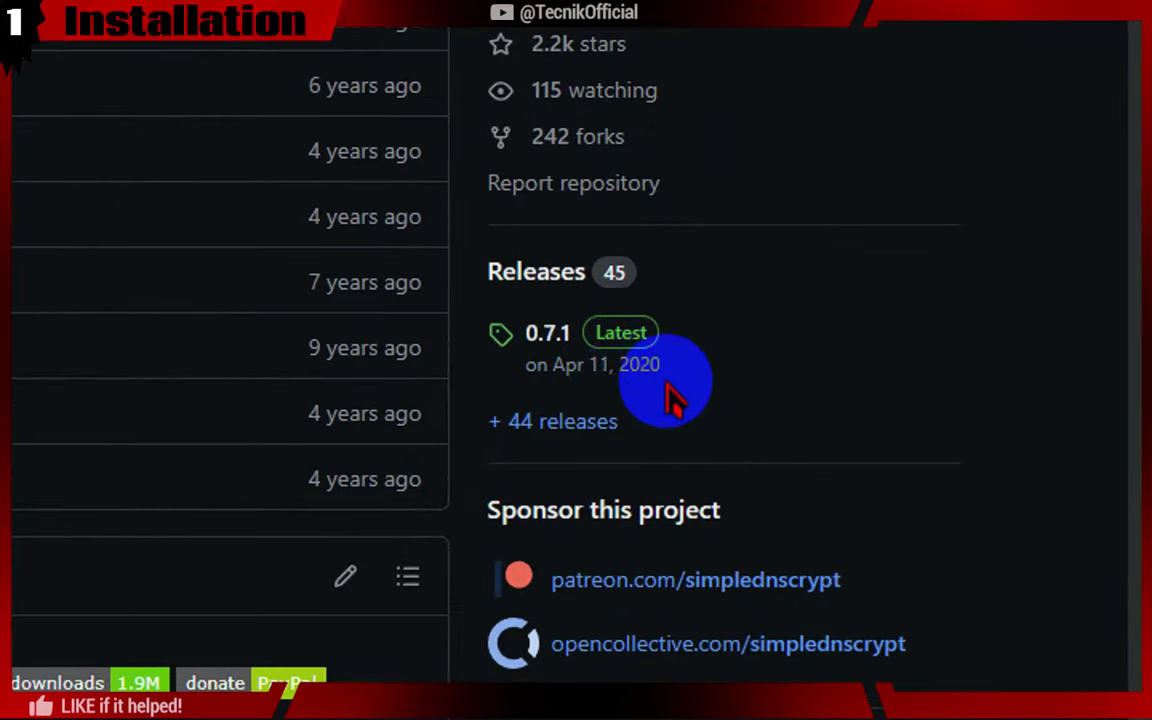
scroll(1134, 200, down, 5)
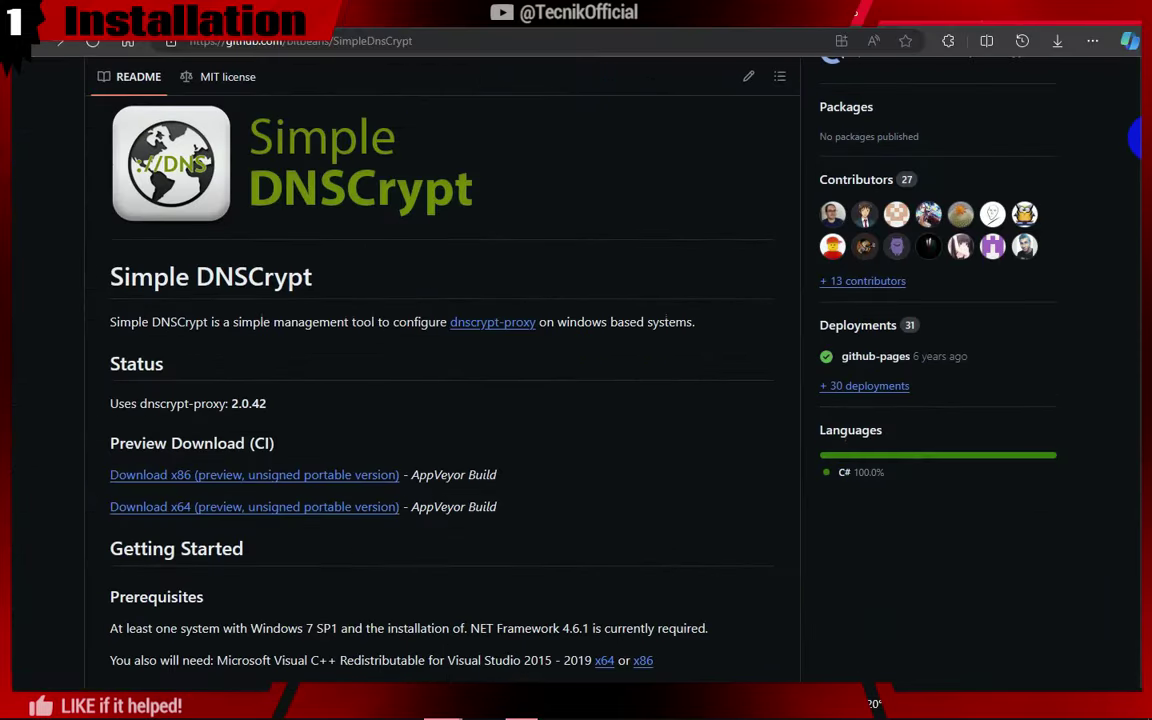
scroll(1136, 138, up, 7)
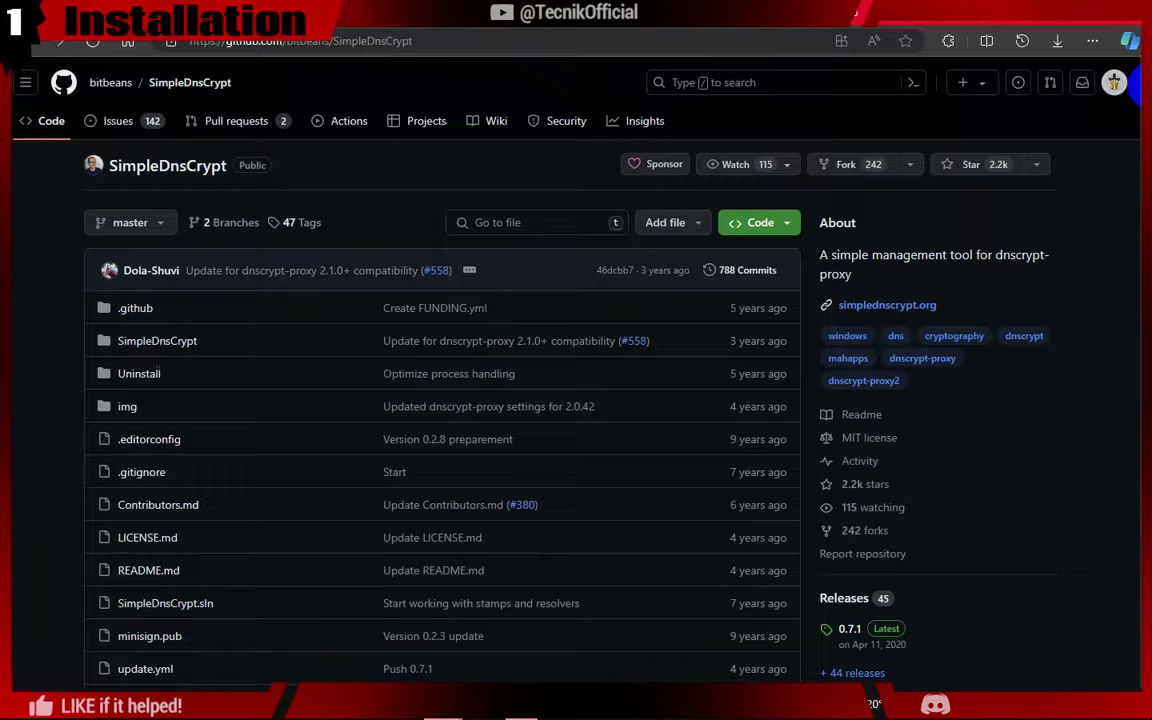
scroll(1136, 138, down, 6)
scroll(1134, 130, up, 3)
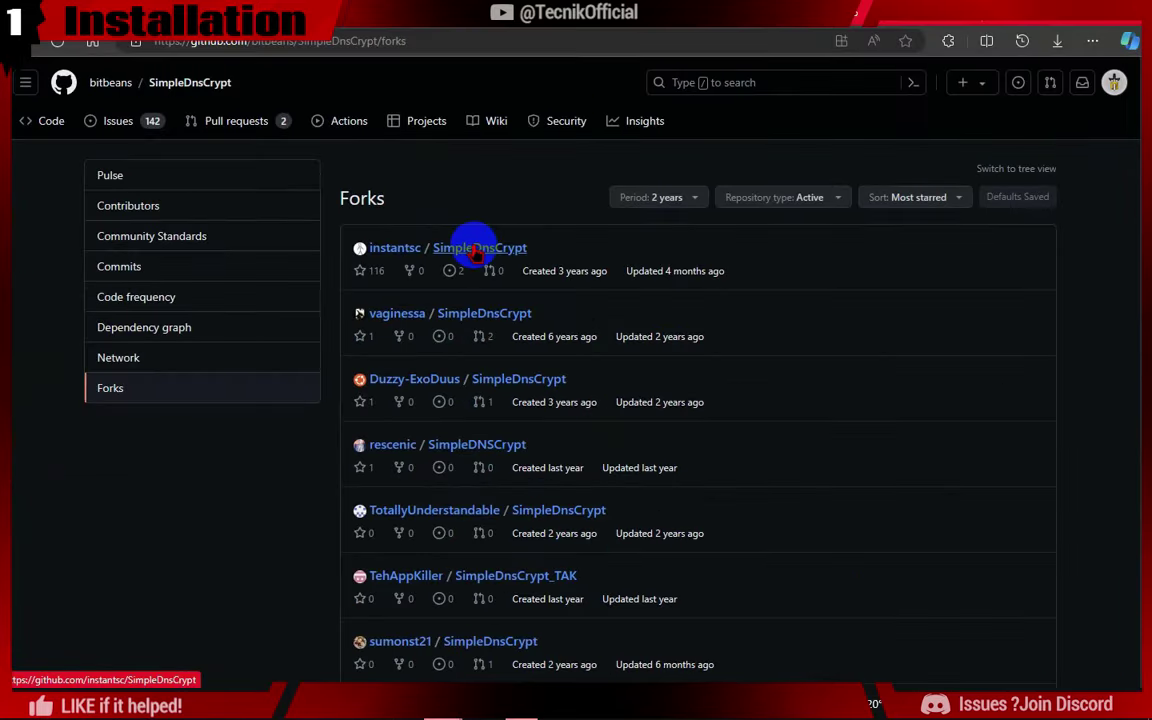
- Open the instantsc fork's 0.8.2 release, showing the SimpleDNSCrypt_0.8.2.msi asset
click(476, 250)
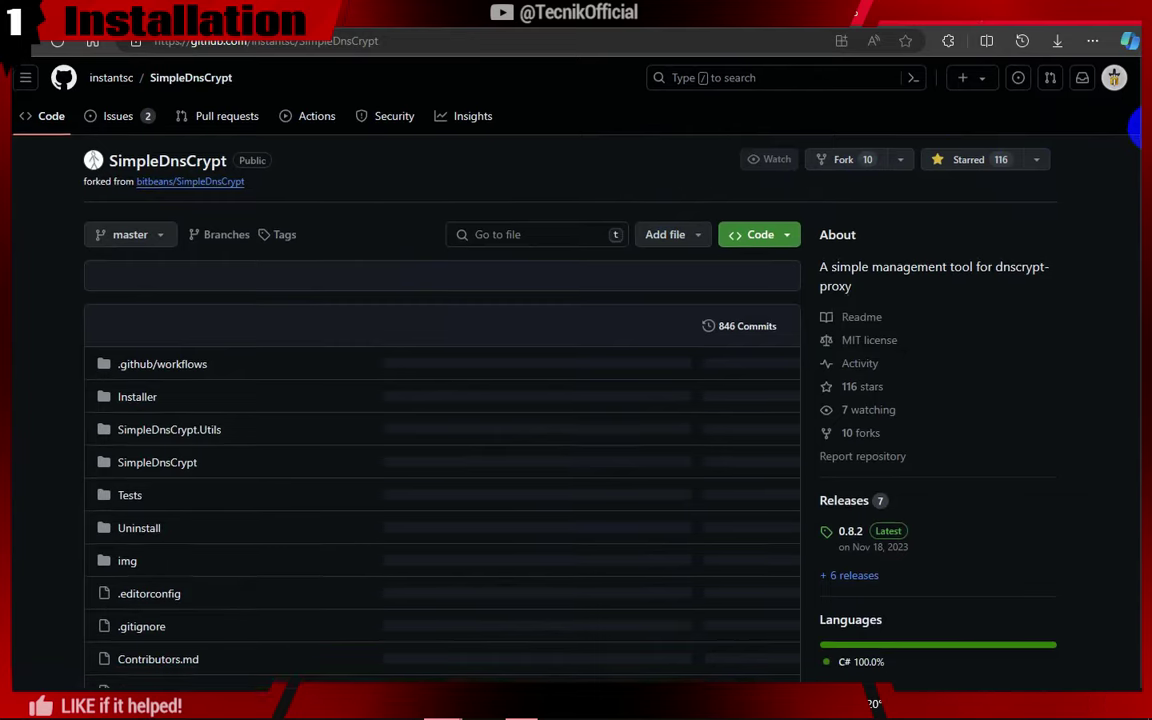
scroll(1106, 224, down, 3)
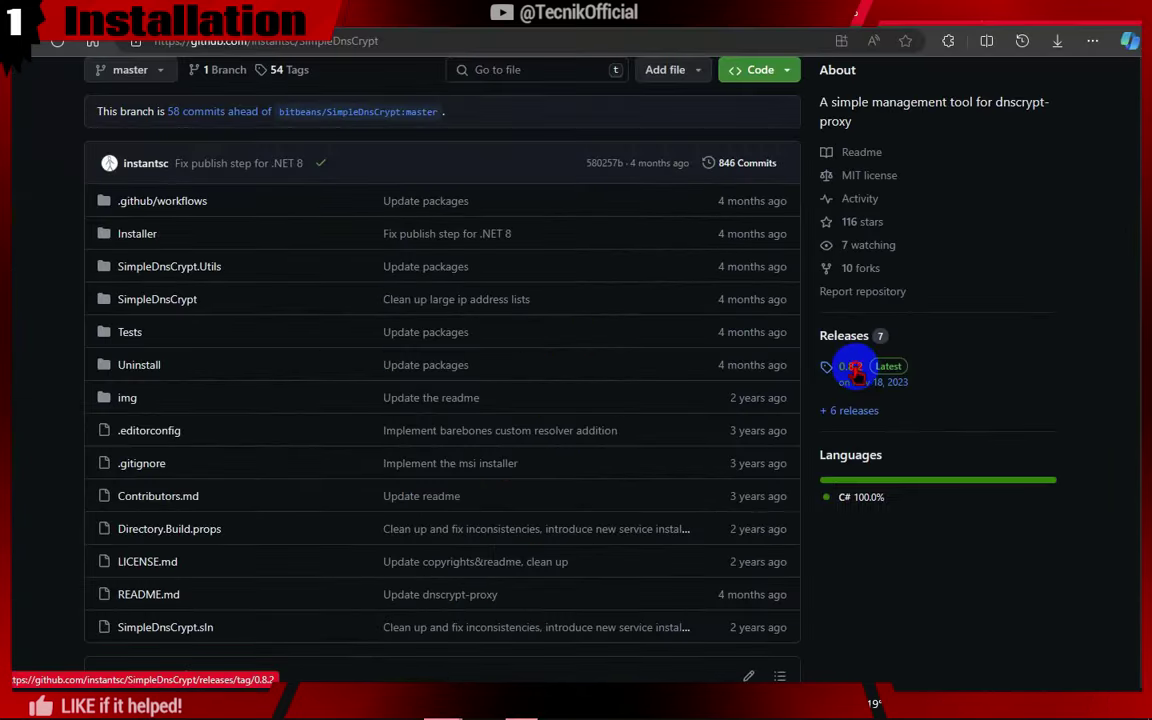
click(856, 372)
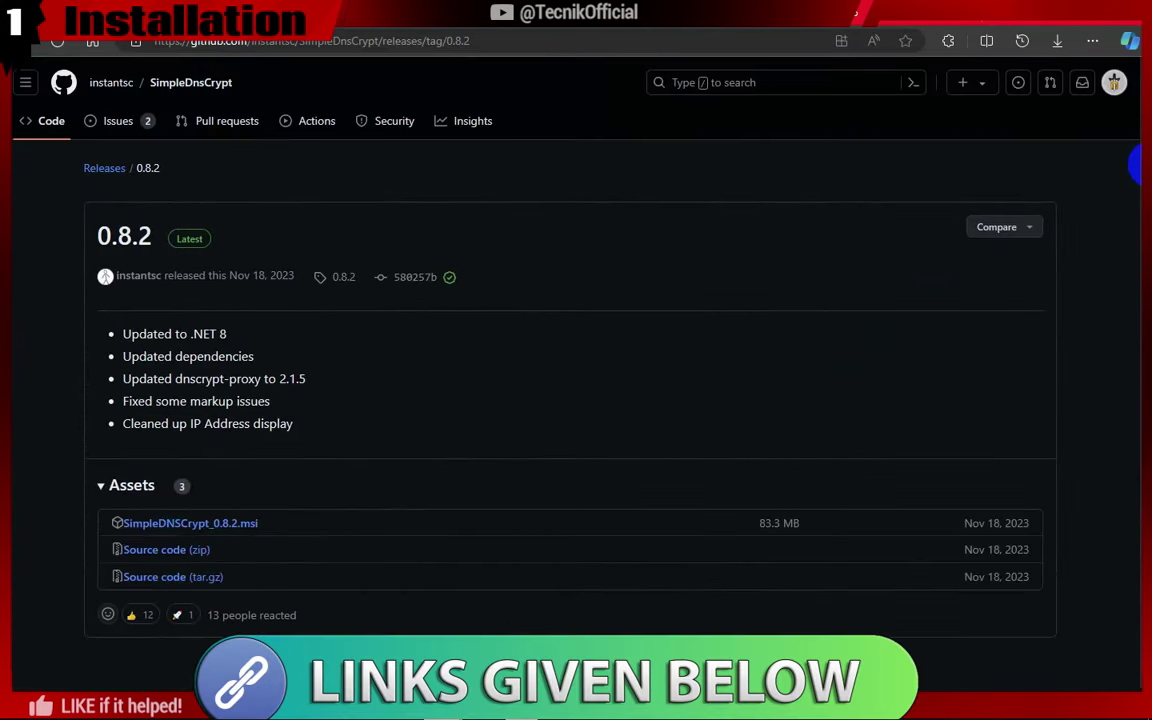
scroll(419, 429, down, 1)
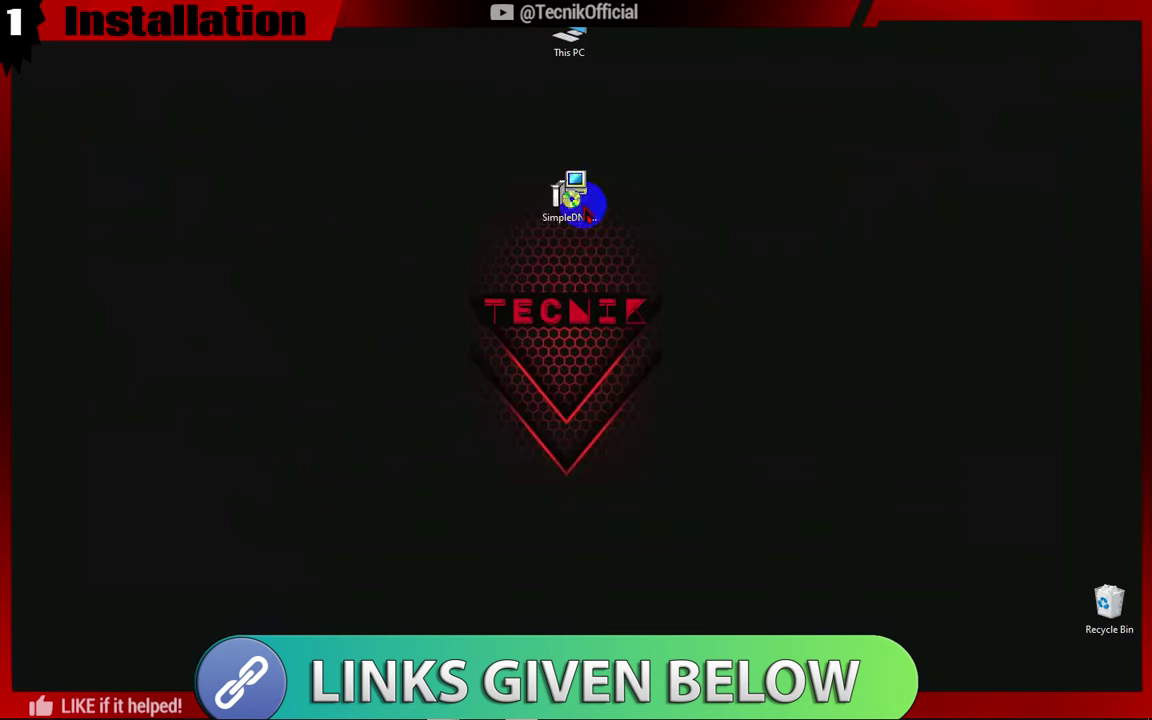
- Install SimpleDNSCrypt from the desktop msi into C:\Program Files\SimpleDNSCrypt\, accepting the licence terms
click(570, 197)
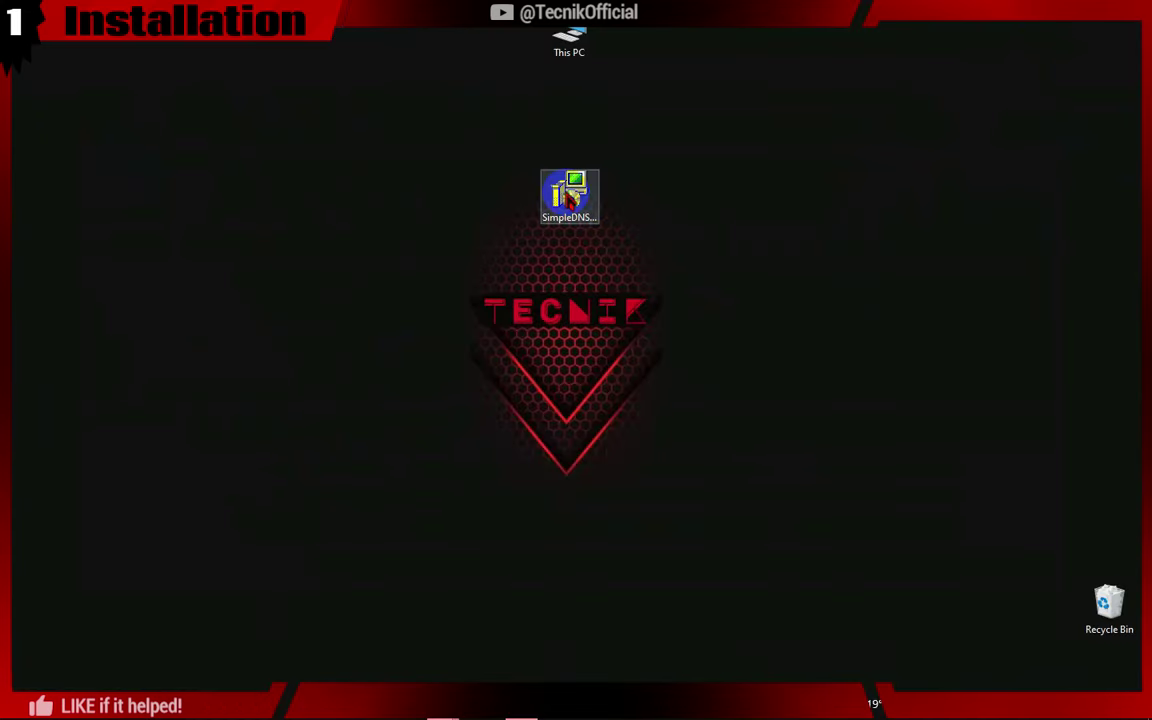
double_click(570, 197)
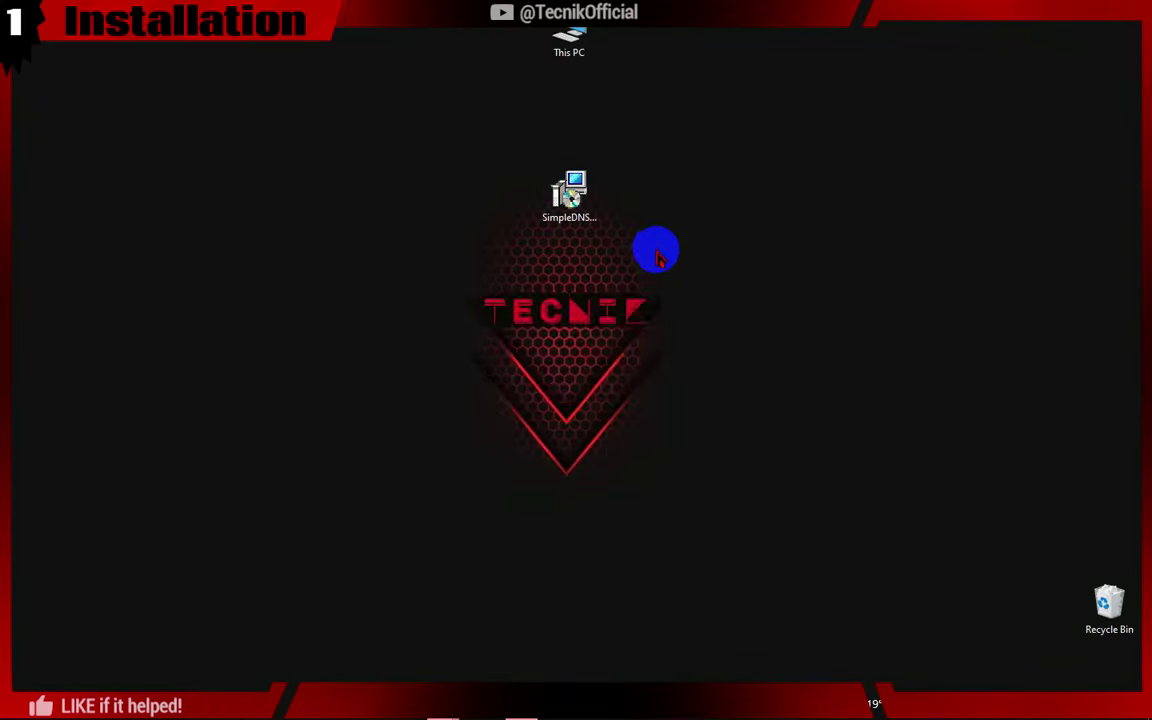
click(650, 478)
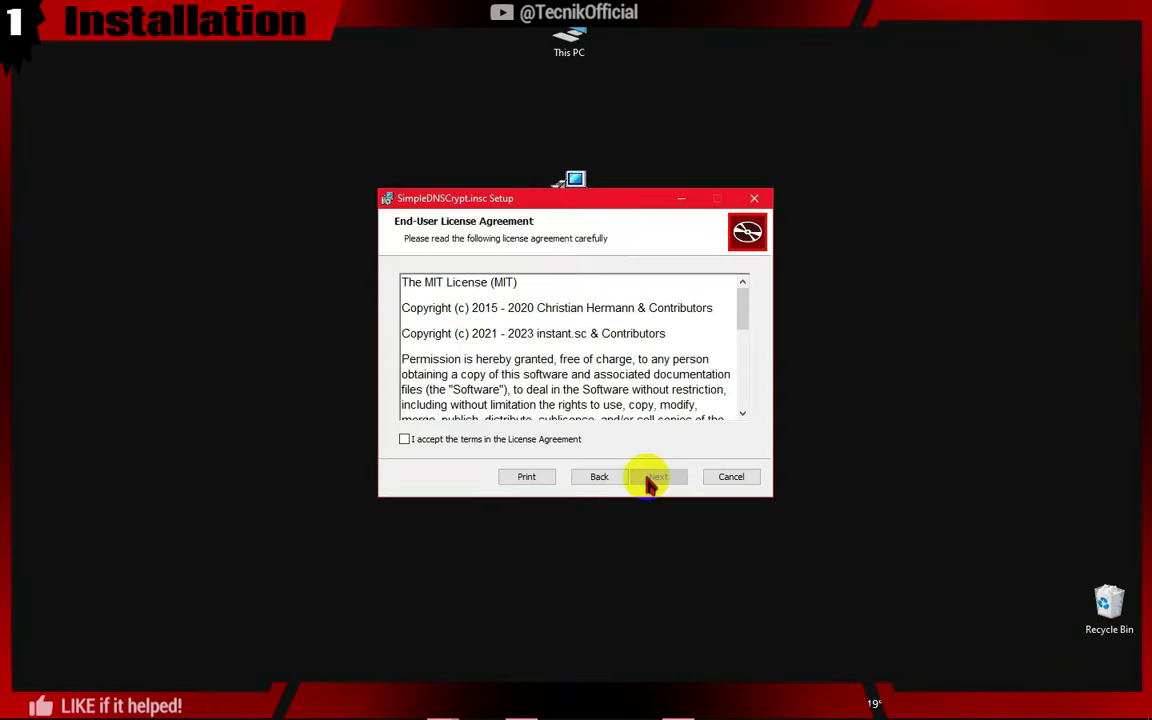
click(515, 439)
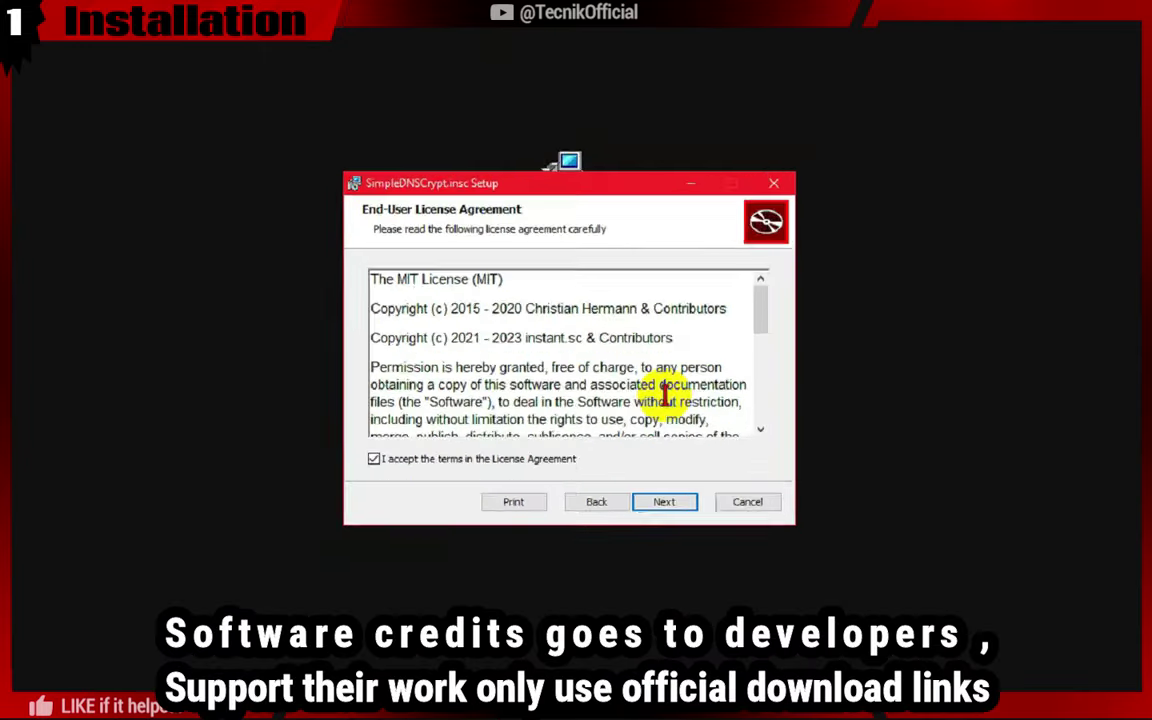
click(657, 478)
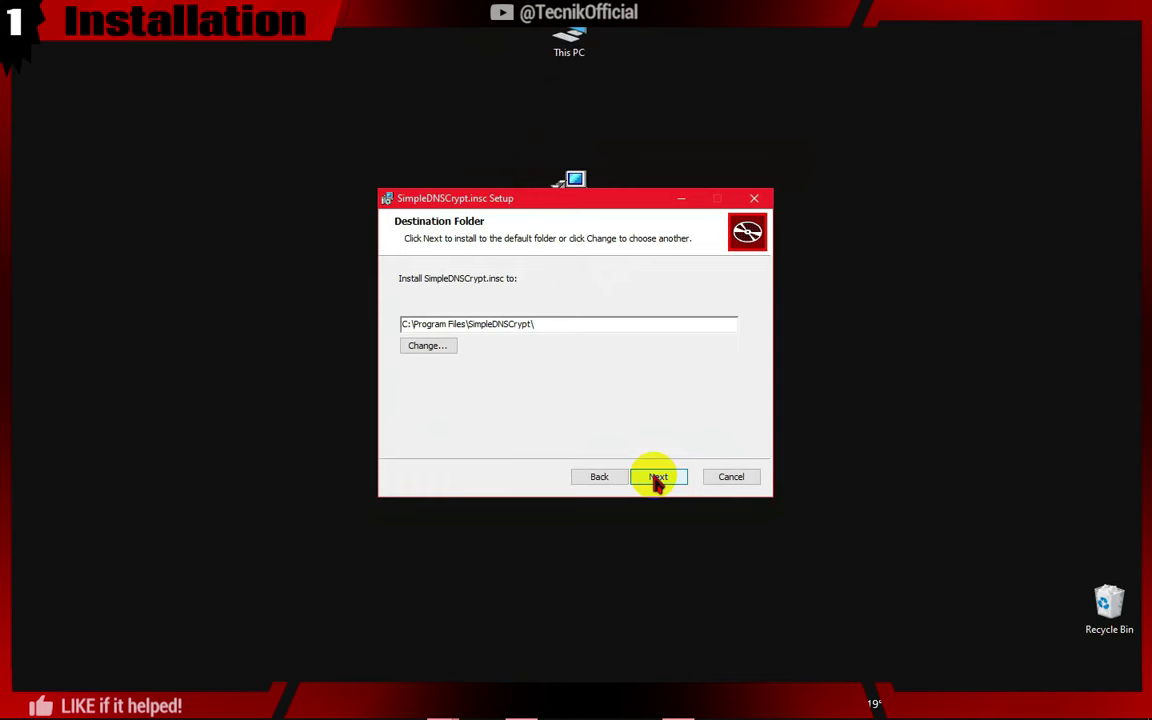
click(655, 477)
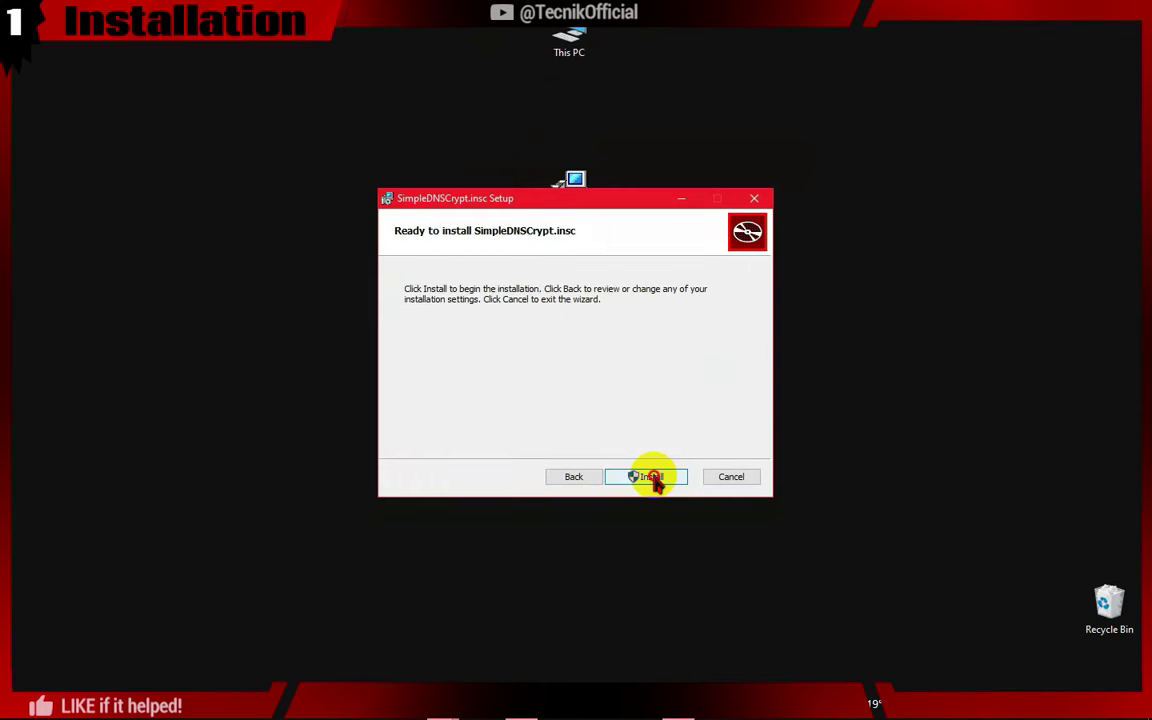
click(652, 477)
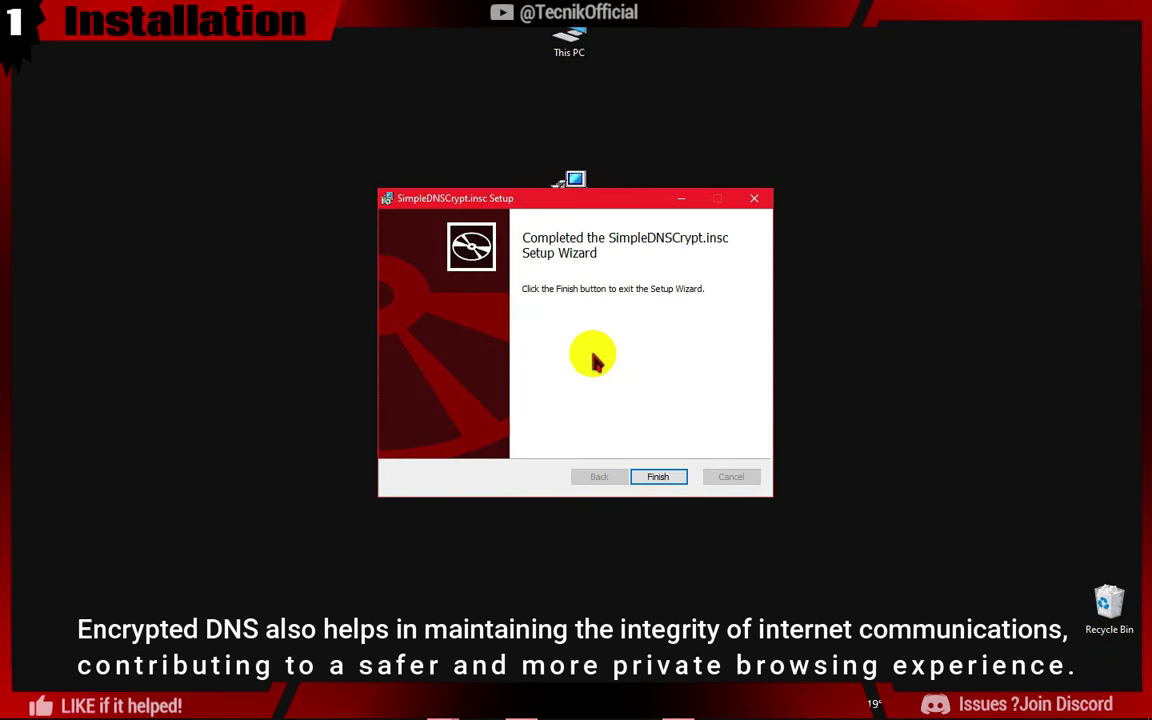
click(657, 477)
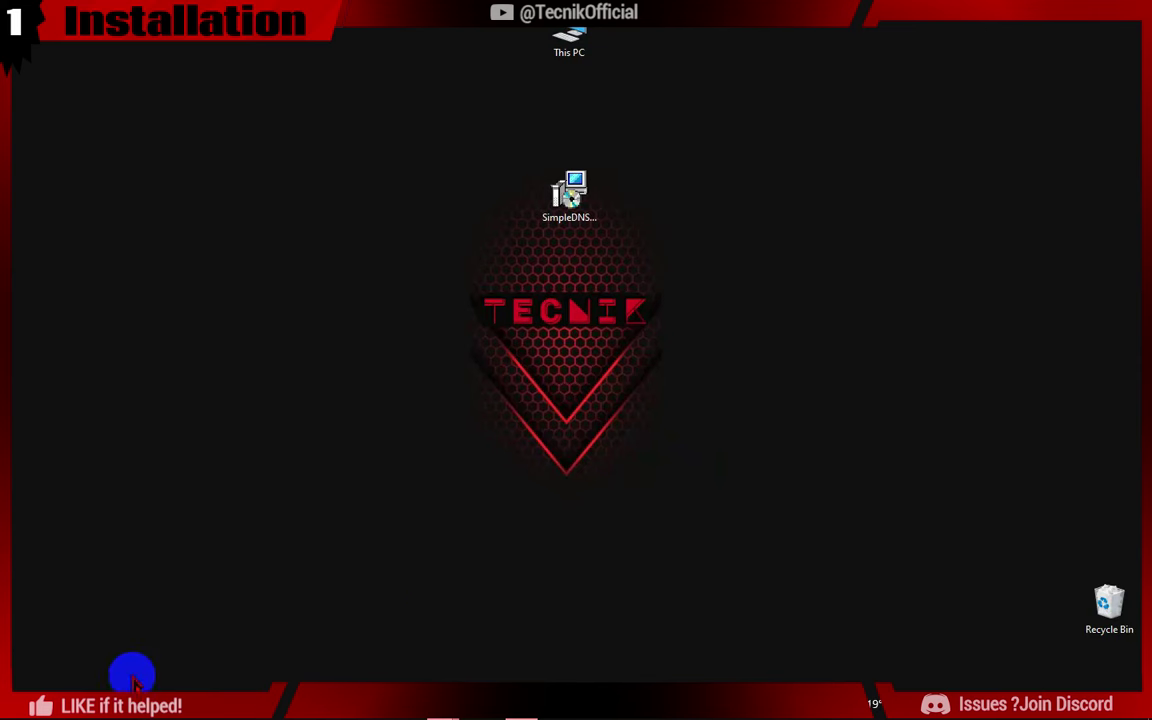
- Search 'simpl' and launch SimpleDNSCrypt as administrator, approving the UAC prompt
click(70, 695)
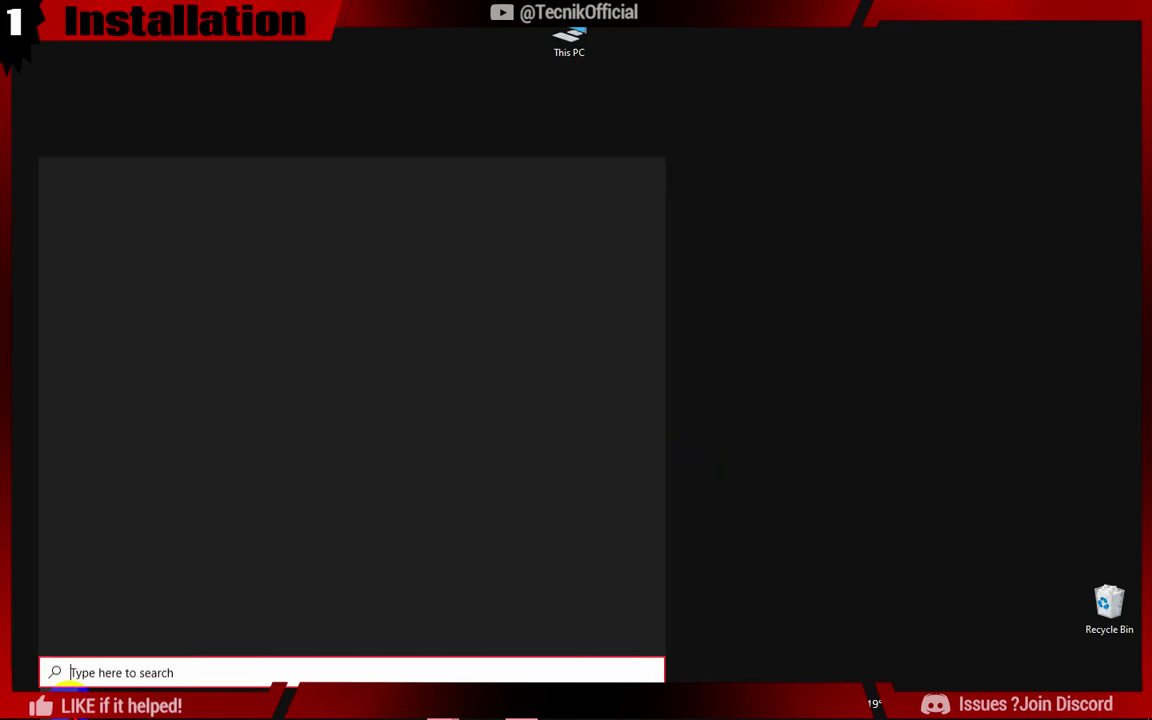
text(simplednscrypt)
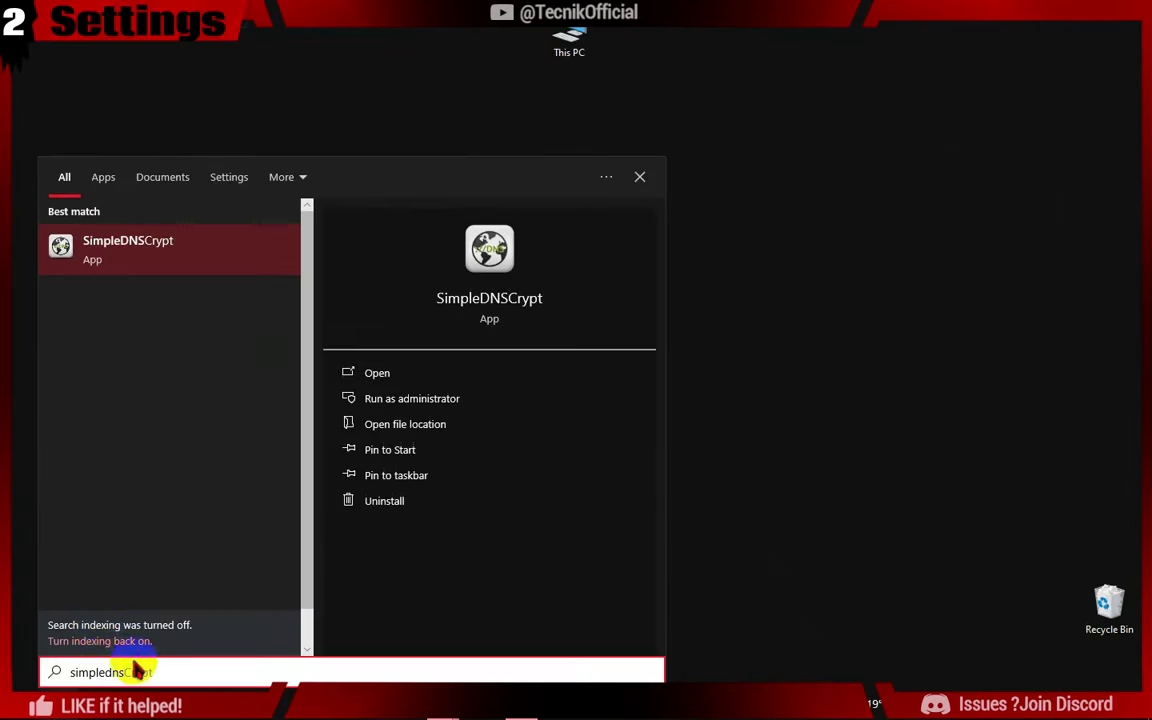
click(124, 276)
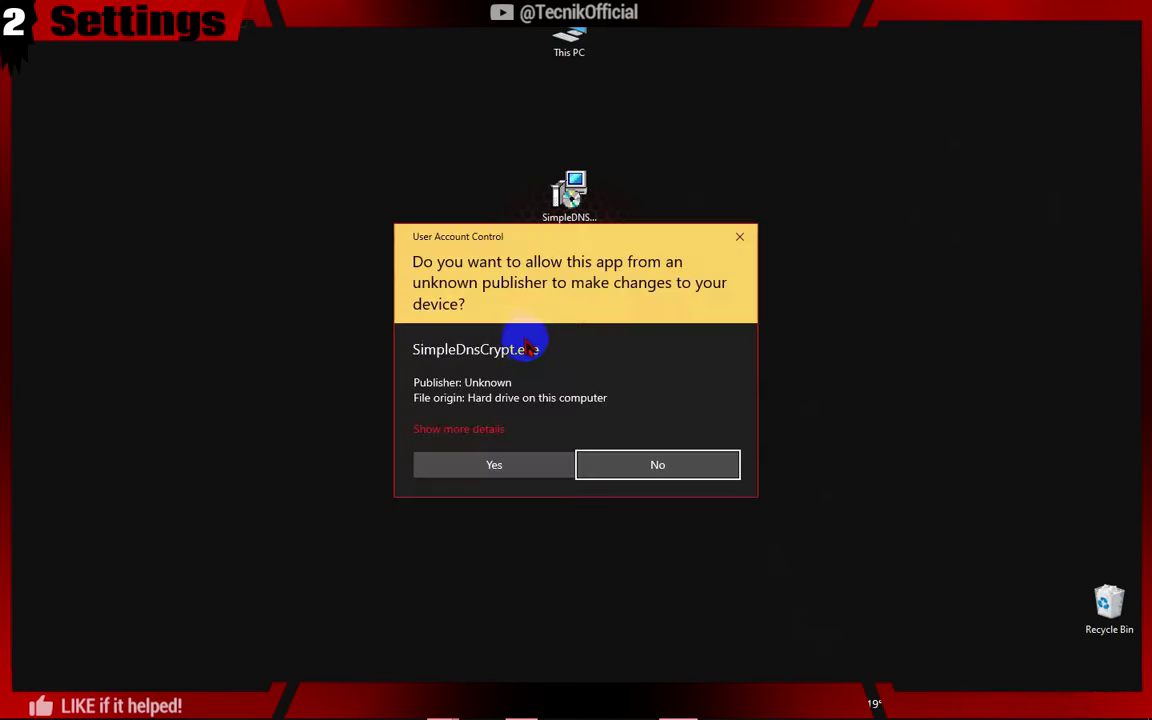
click(494, 462)
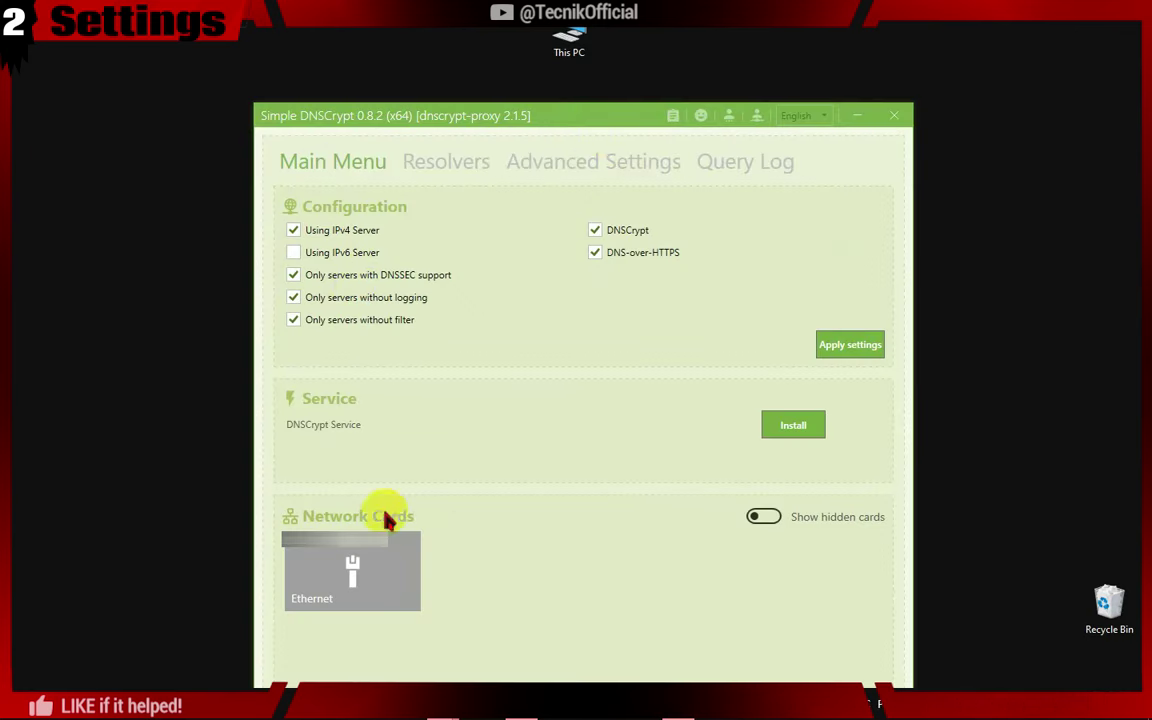
- Install and start the DNSCrypt service on the Ethernet adapter, allowing filtering servers
click(793, 428)
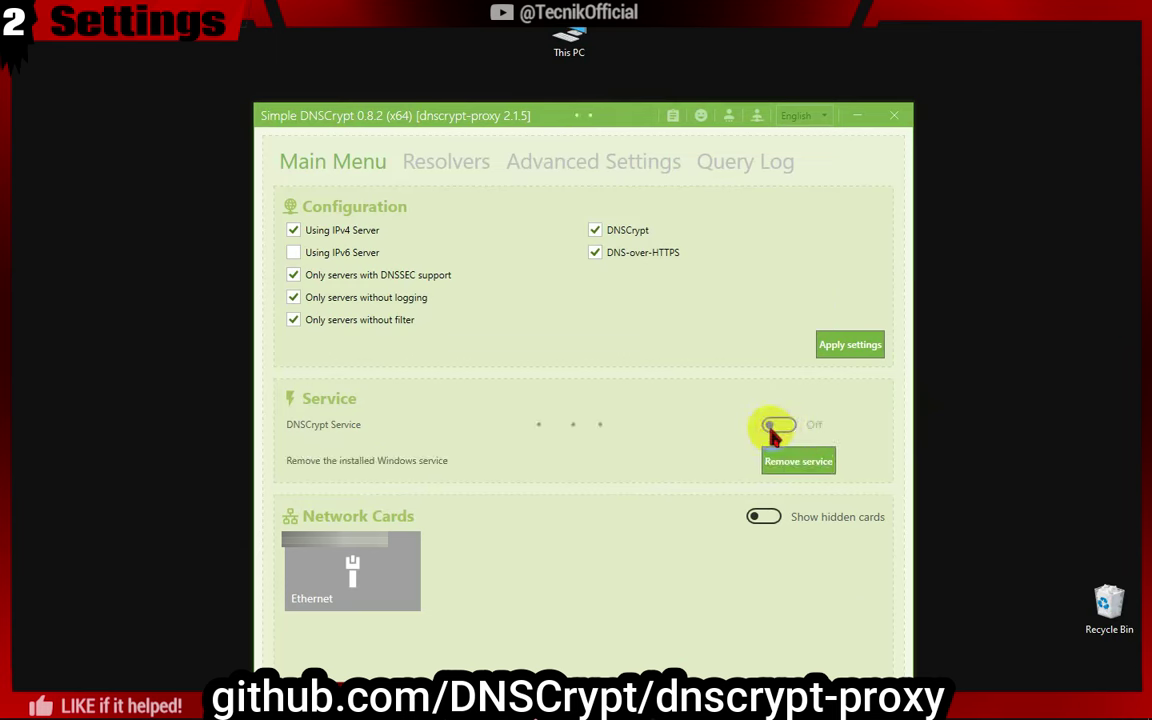
click(779, 426)
click(385, 588)
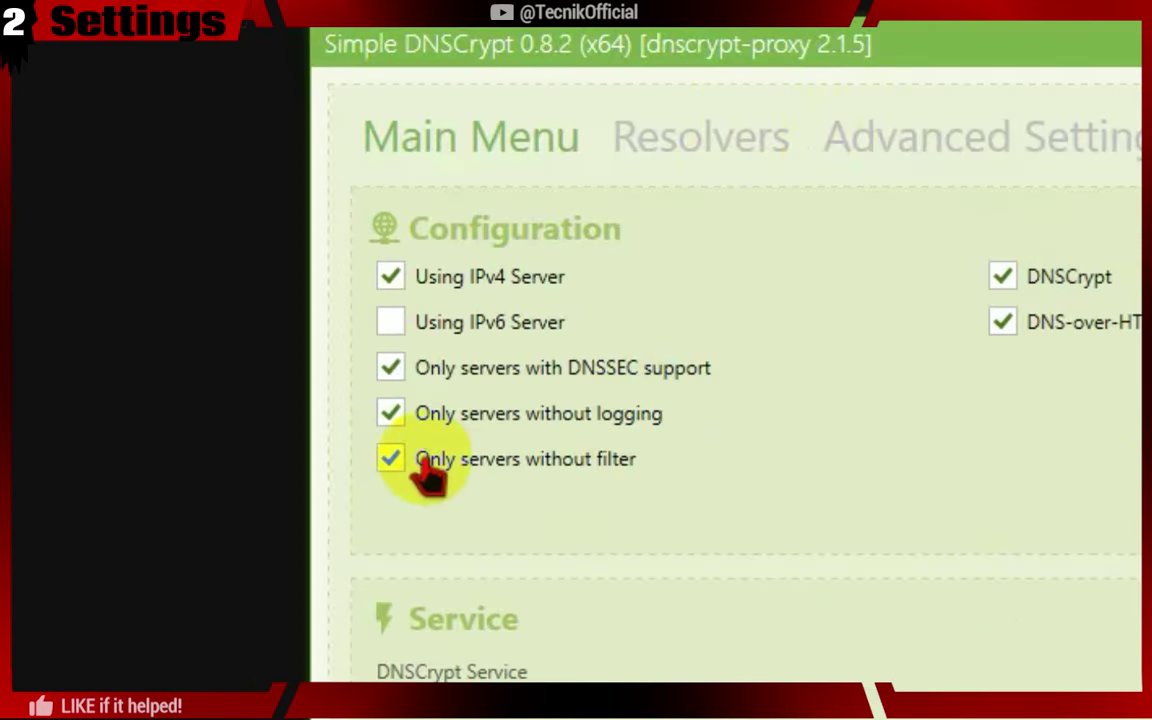
click(294, 322)
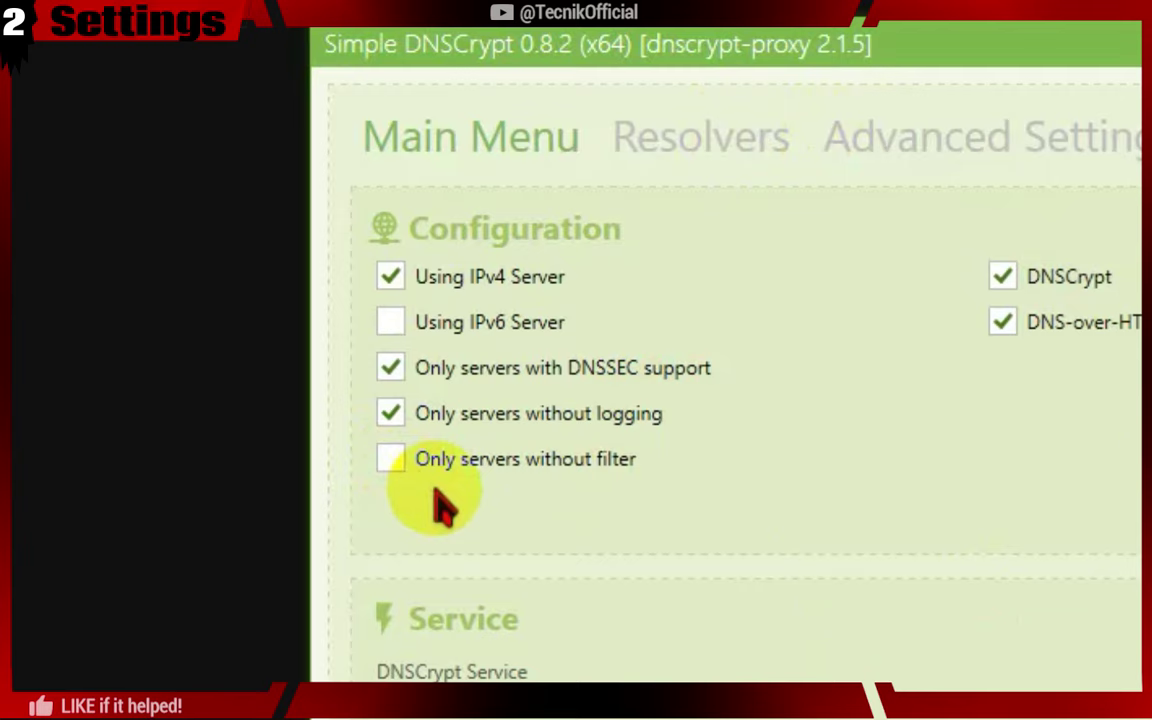
click(701, 137)
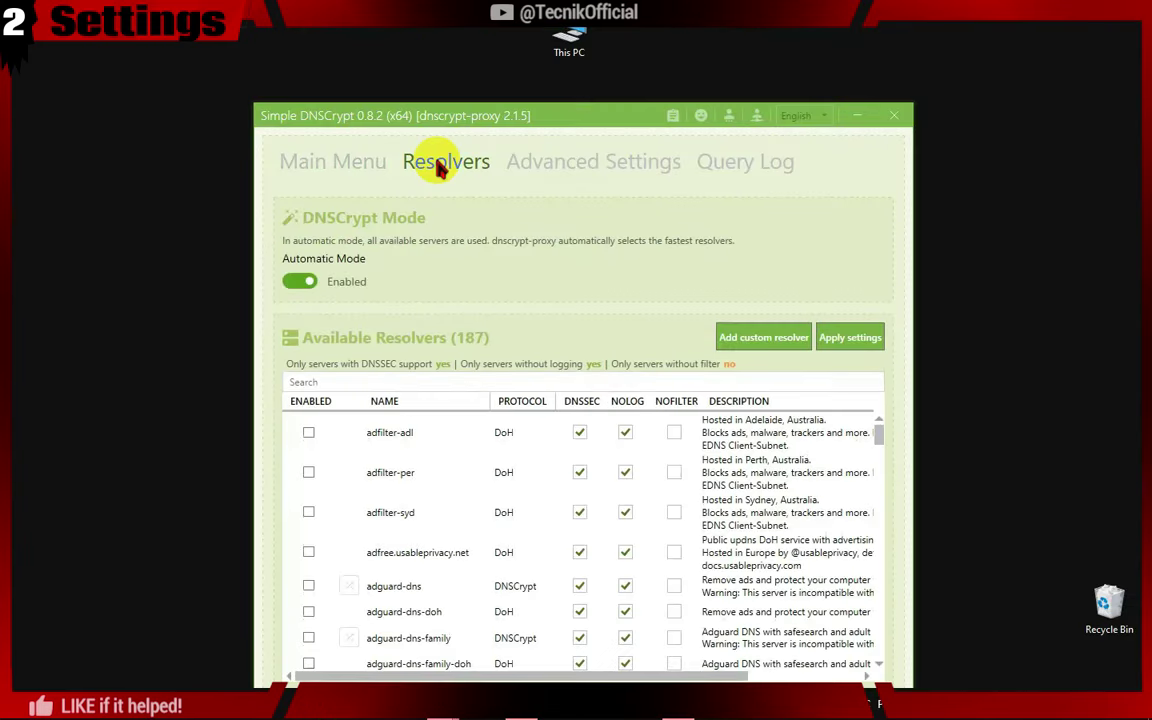
- Search resolvers for 'cloudflare', enable cloudflare-security, and keep Automatic Mode off
click(302, 283)
click(753, 390)
click(339, 382)
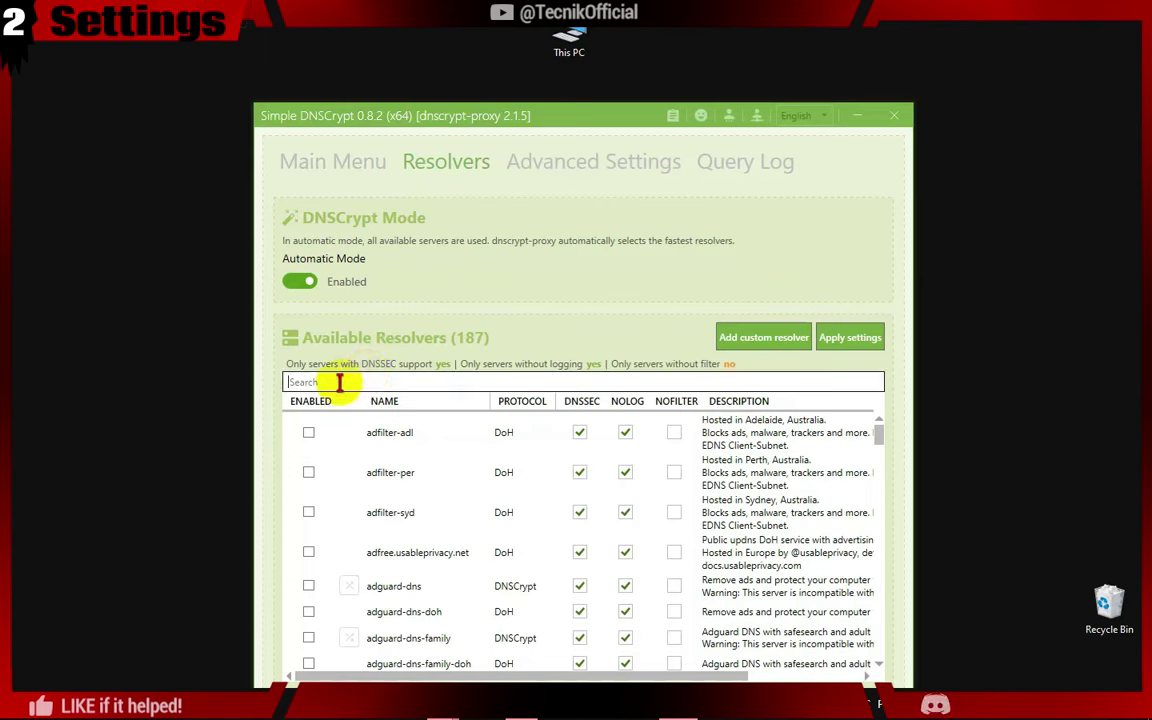
text(cl)
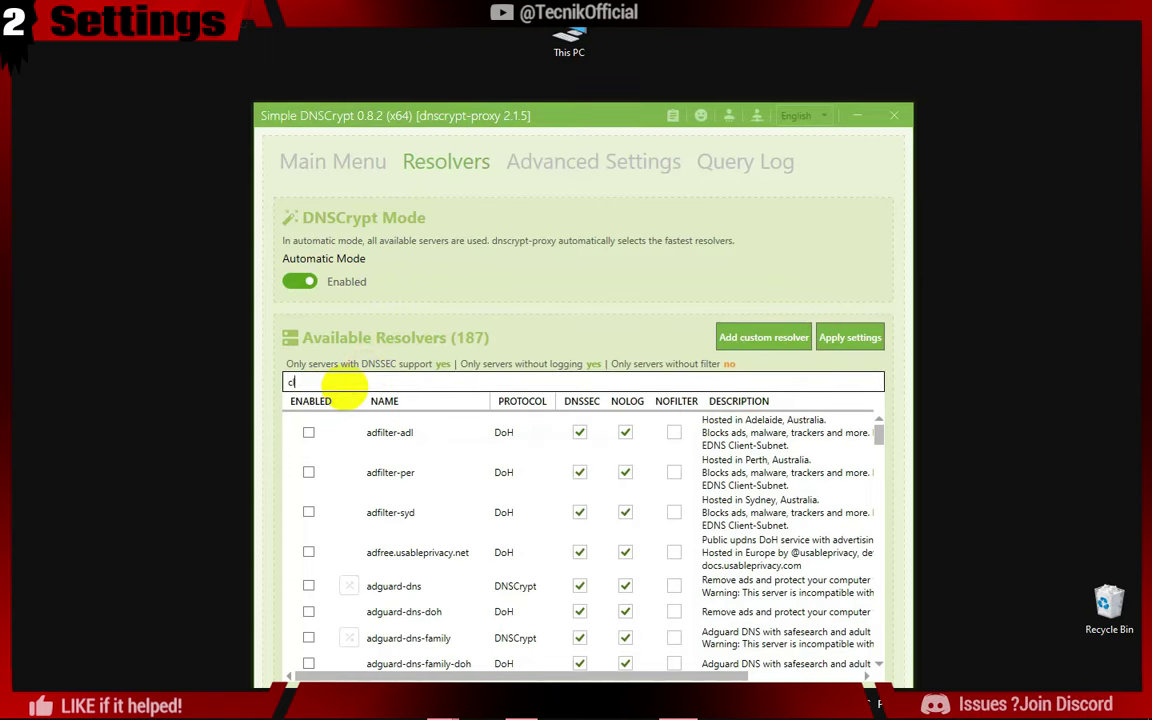
text(oudflare)
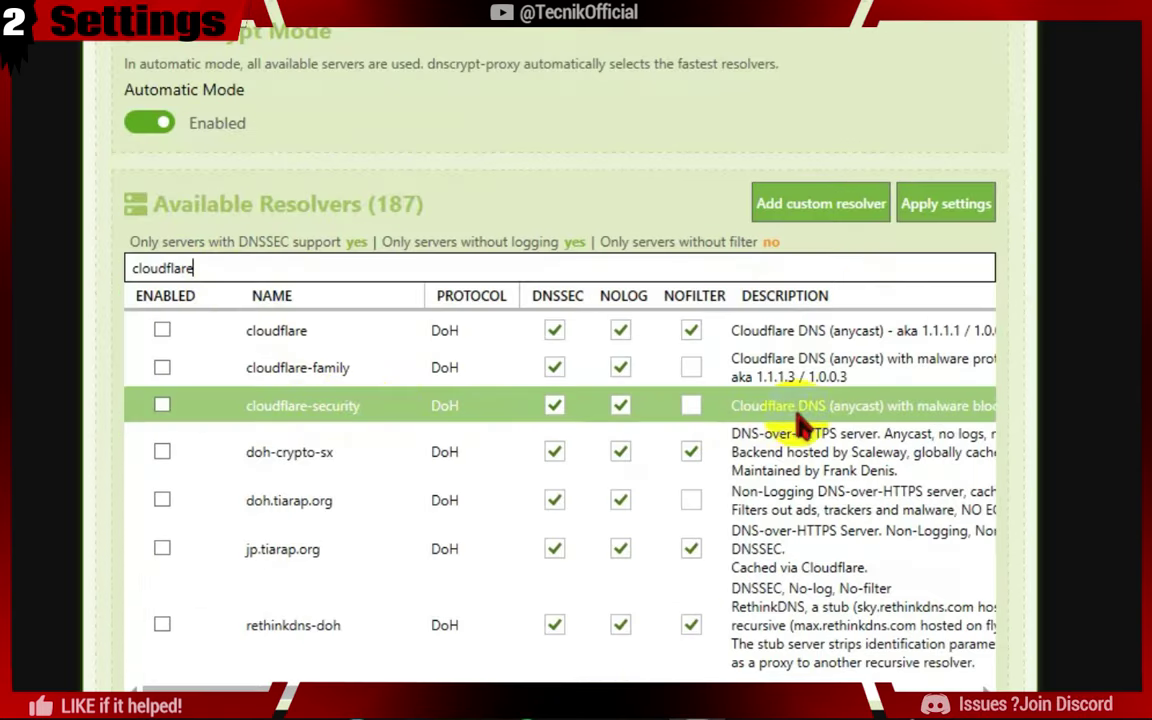
click(162, 404)
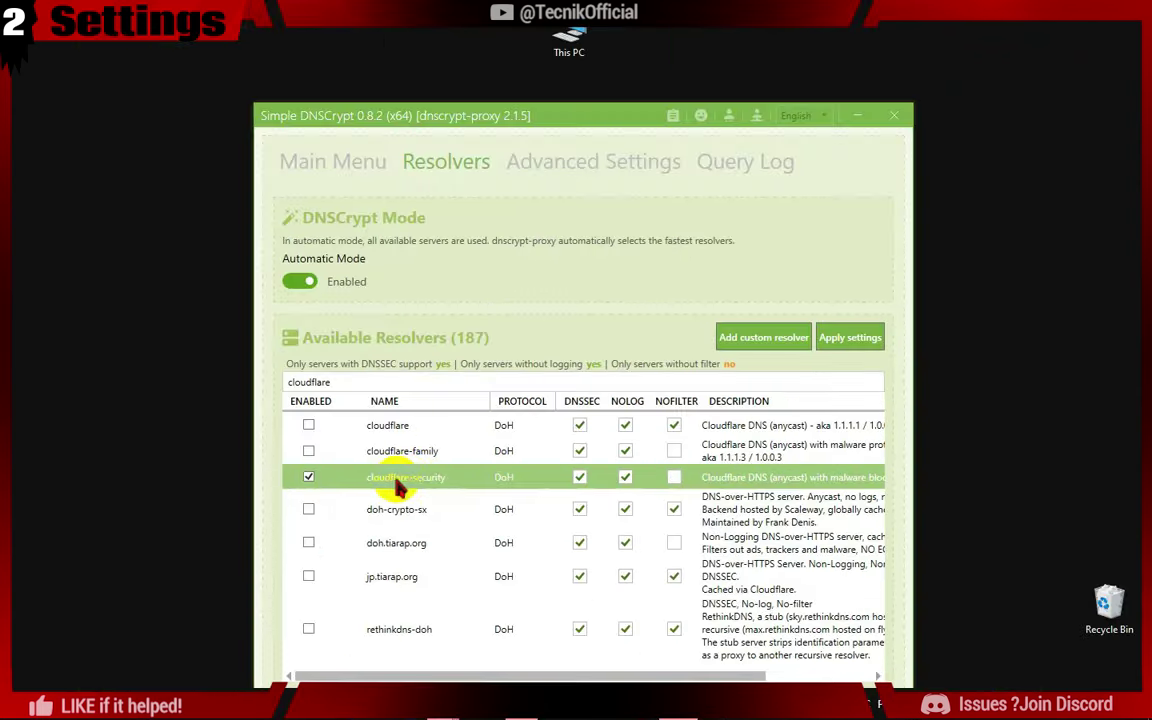
click(304, 282)
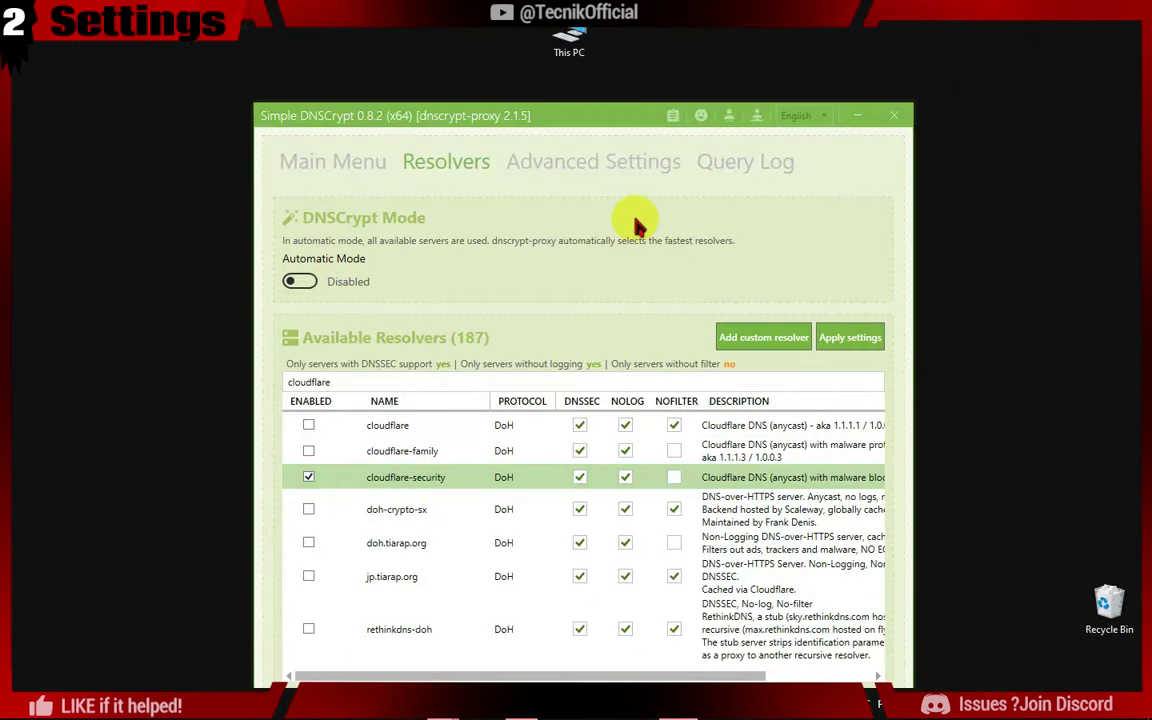
click(623, 170)
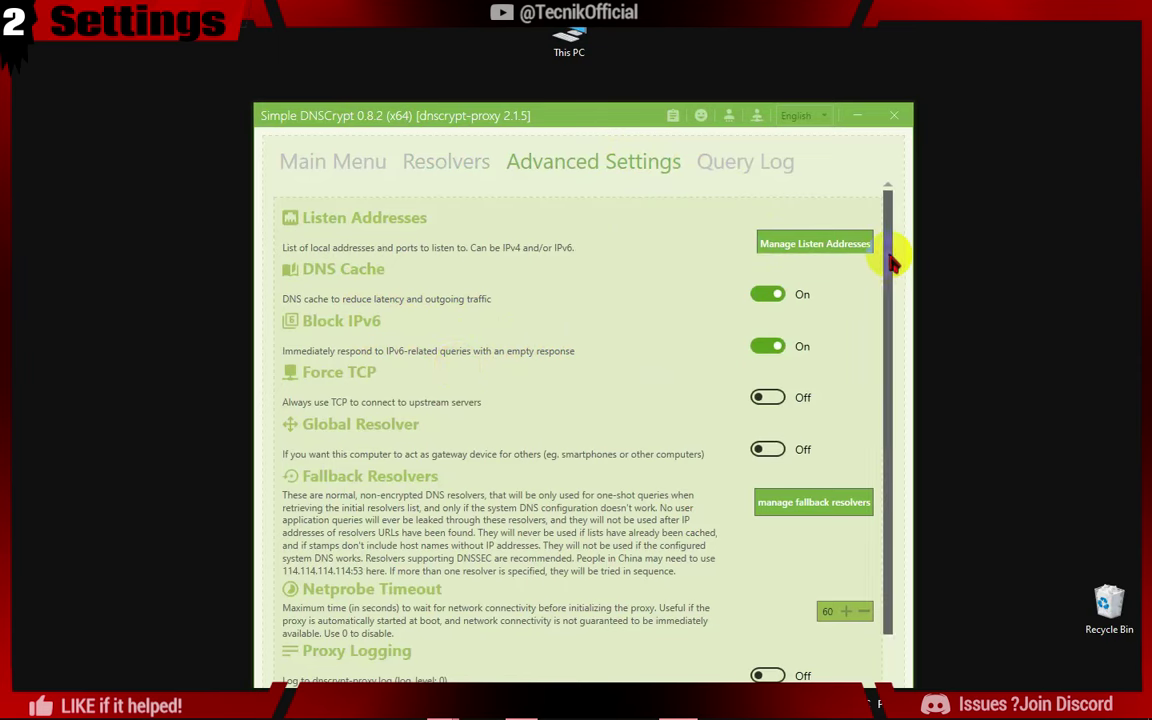
- Scroll through Advanced Settings and check the Query Log before returning to Resolvers
scroll(500, 300, down, 1)
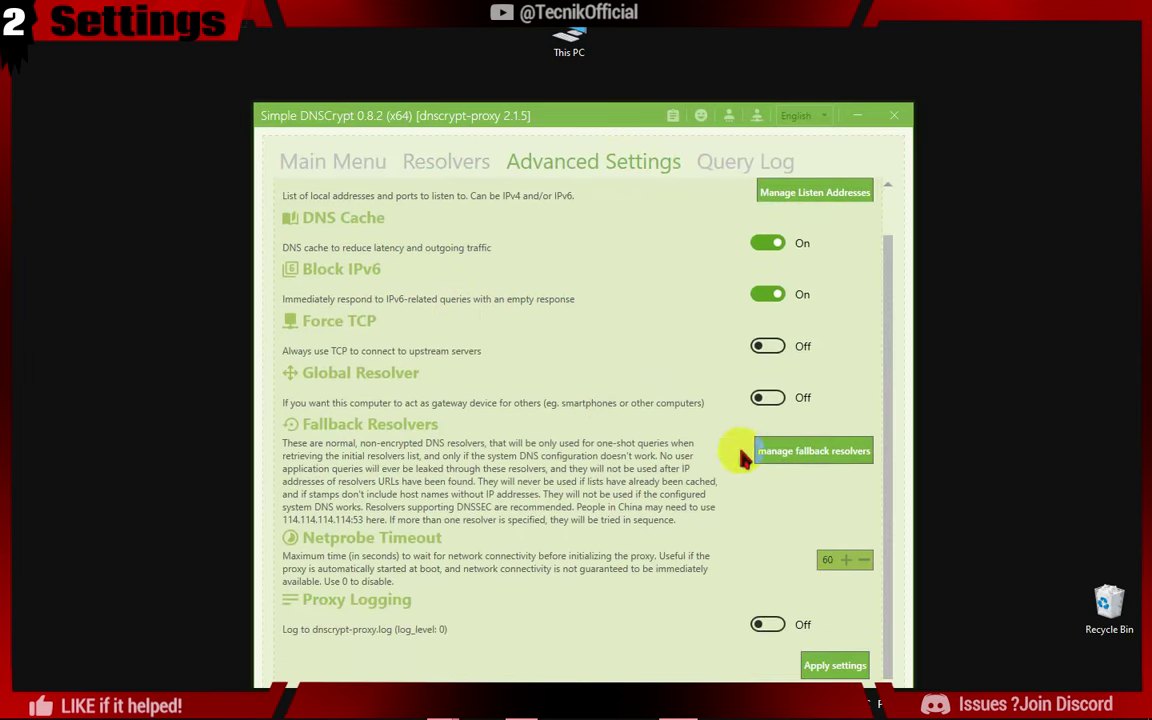
click(748, 166)
click(630, 172)
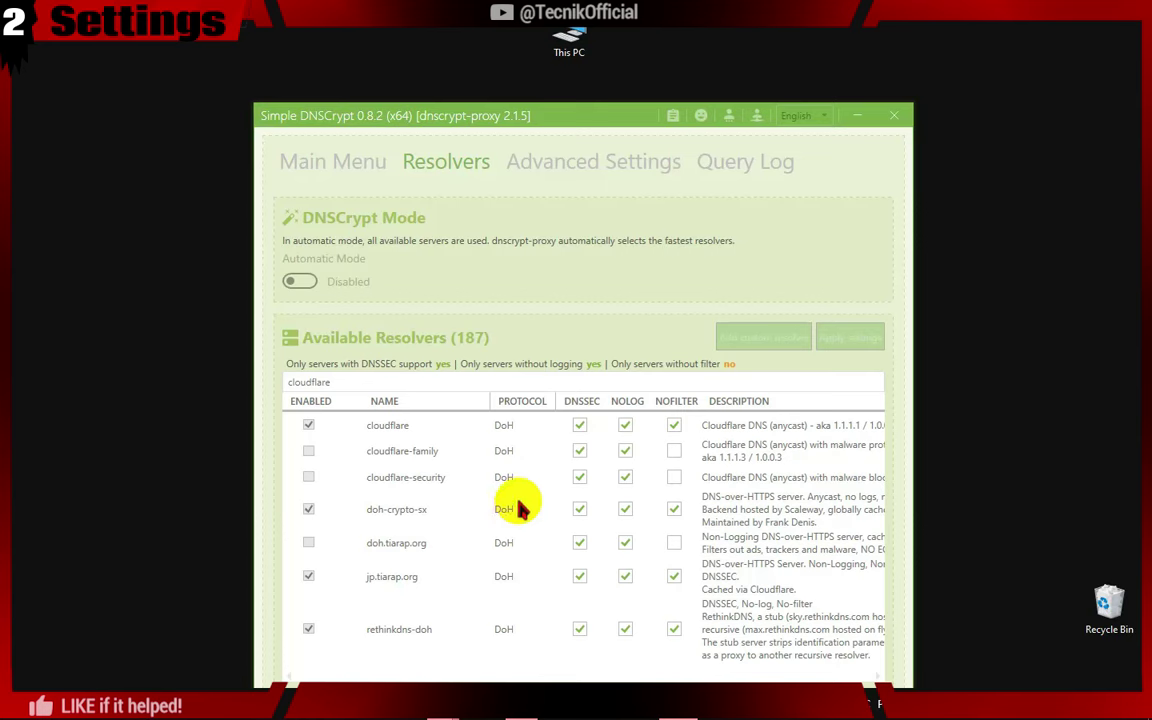
- Untick doh-crypto-sx, jp.tiarap.org, rethinkdns-doh and cloudflare, leaving only cloudflare-security enabled
click(308, 401)
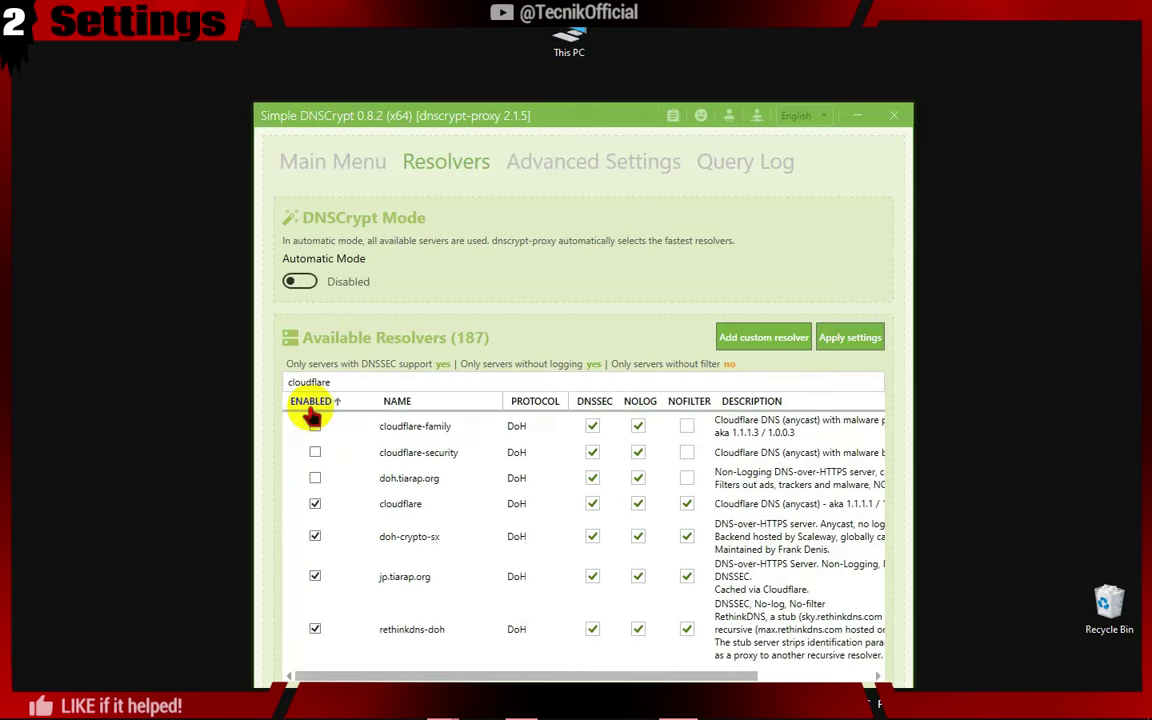
click(315, 536)
click(315, 576)
click(315, 629)
click(315, 504)
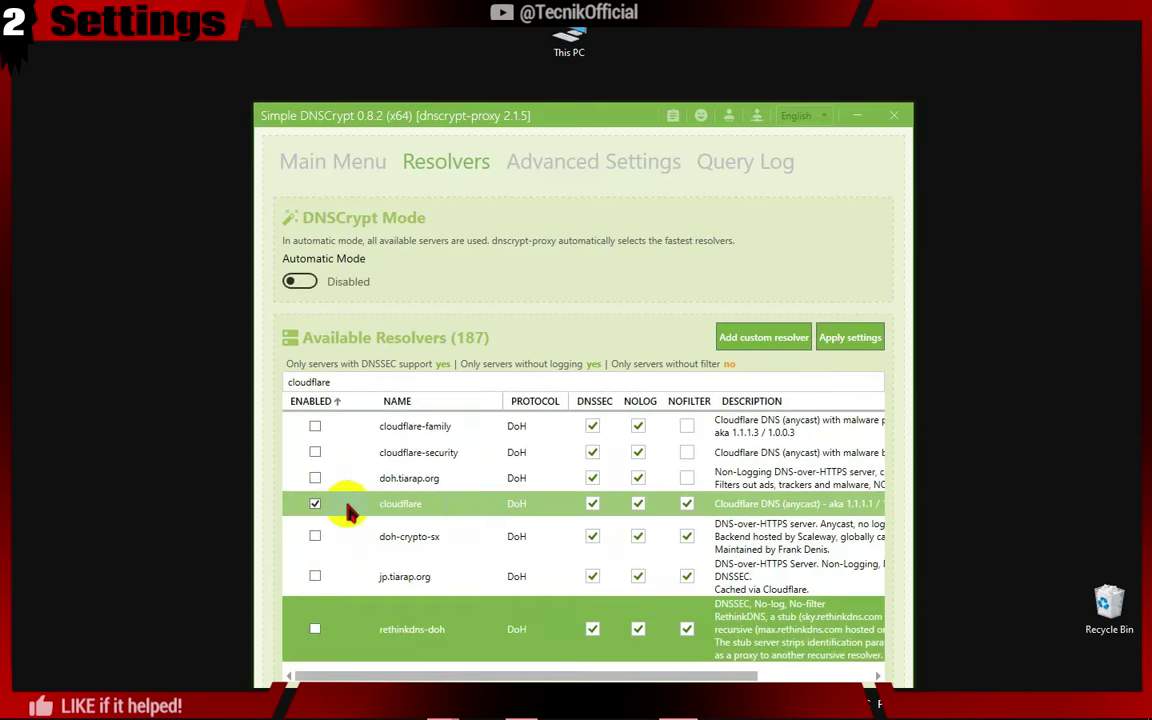
click(322, 401)
click(314, 453)
click(315, 477)
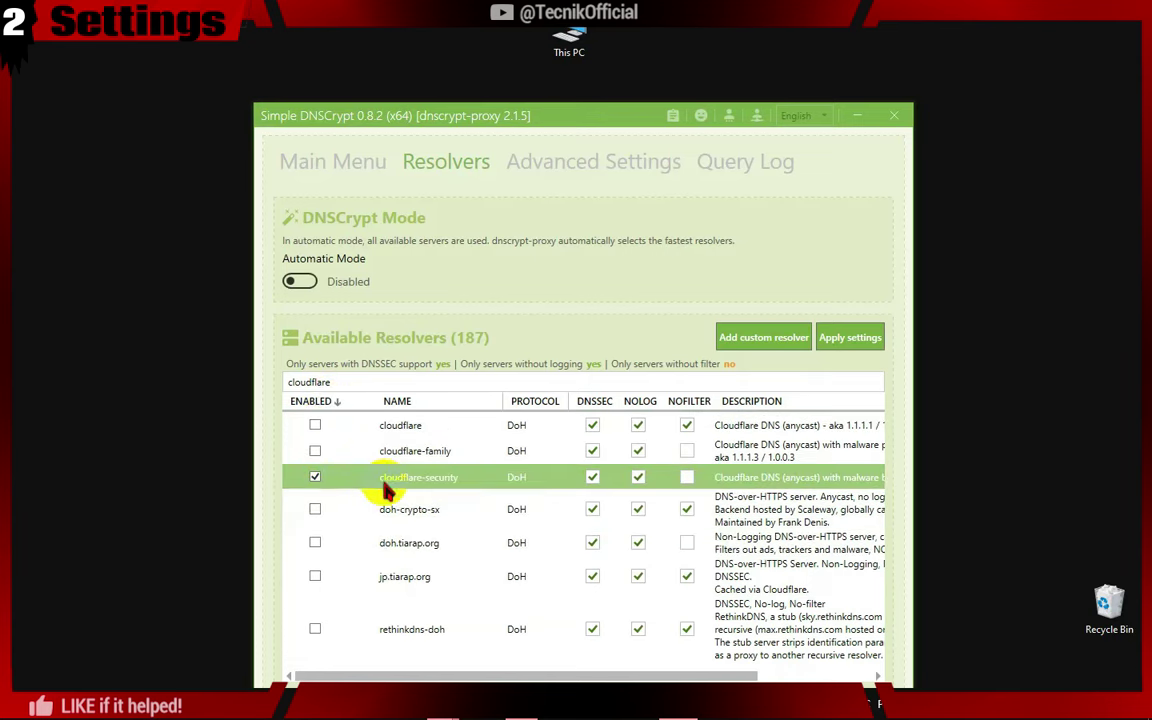
click(310, 401)
click(313, 401)
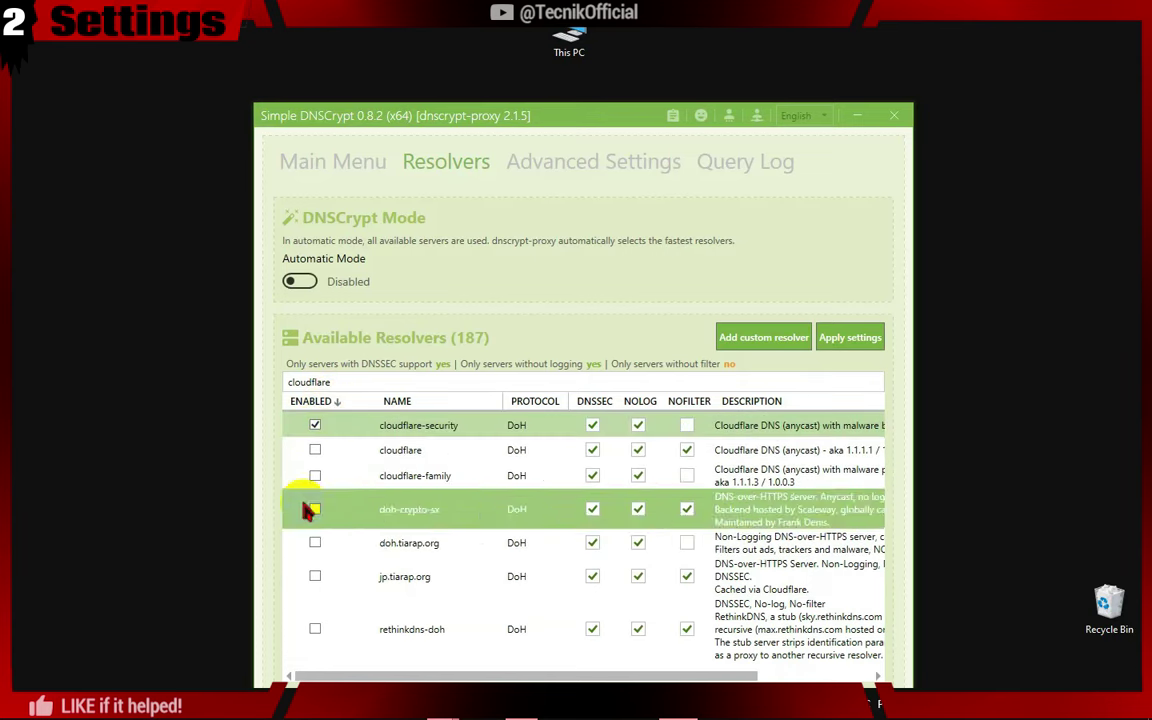
- Apply the resolver settings, then close SimpleDNSCrypt and exit it from the tray
click(850, 337)
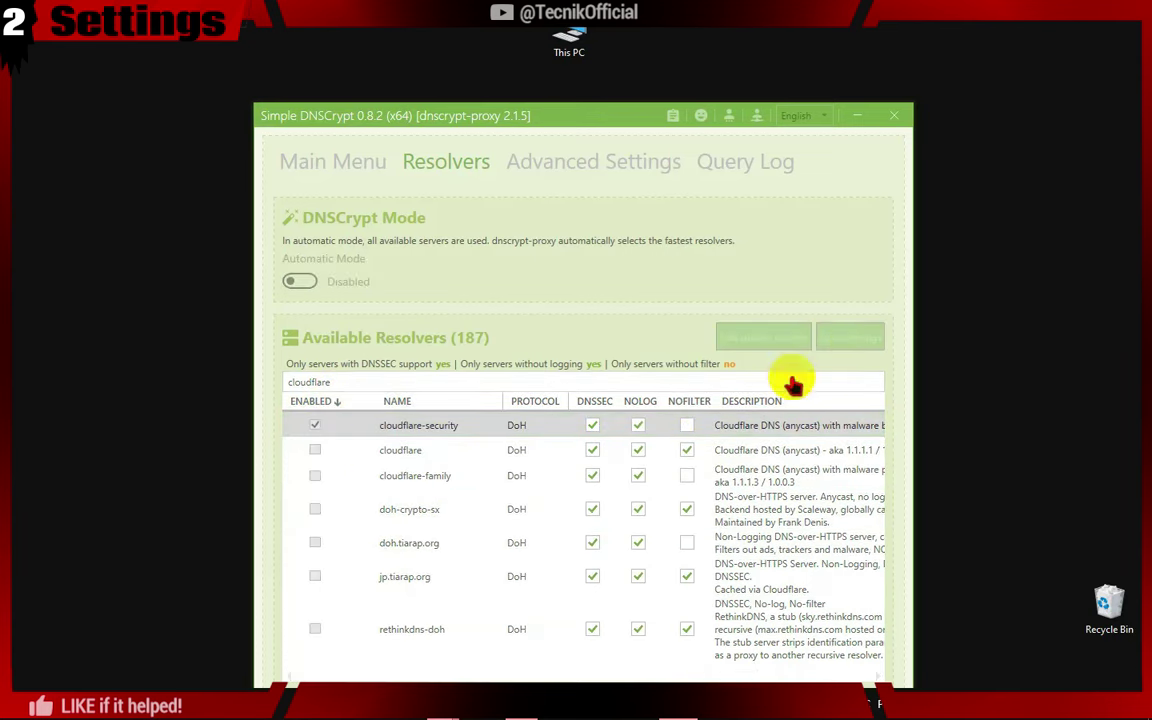
click(896, 119)
right_click(963, 695)
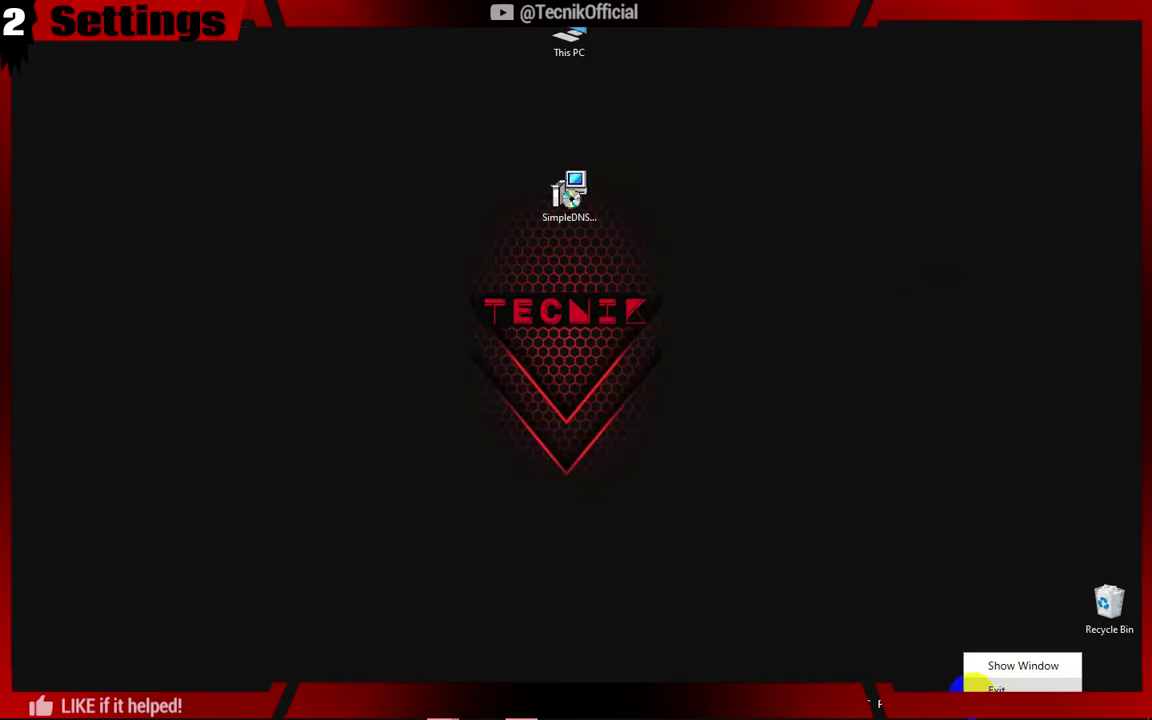
click(990, 688)
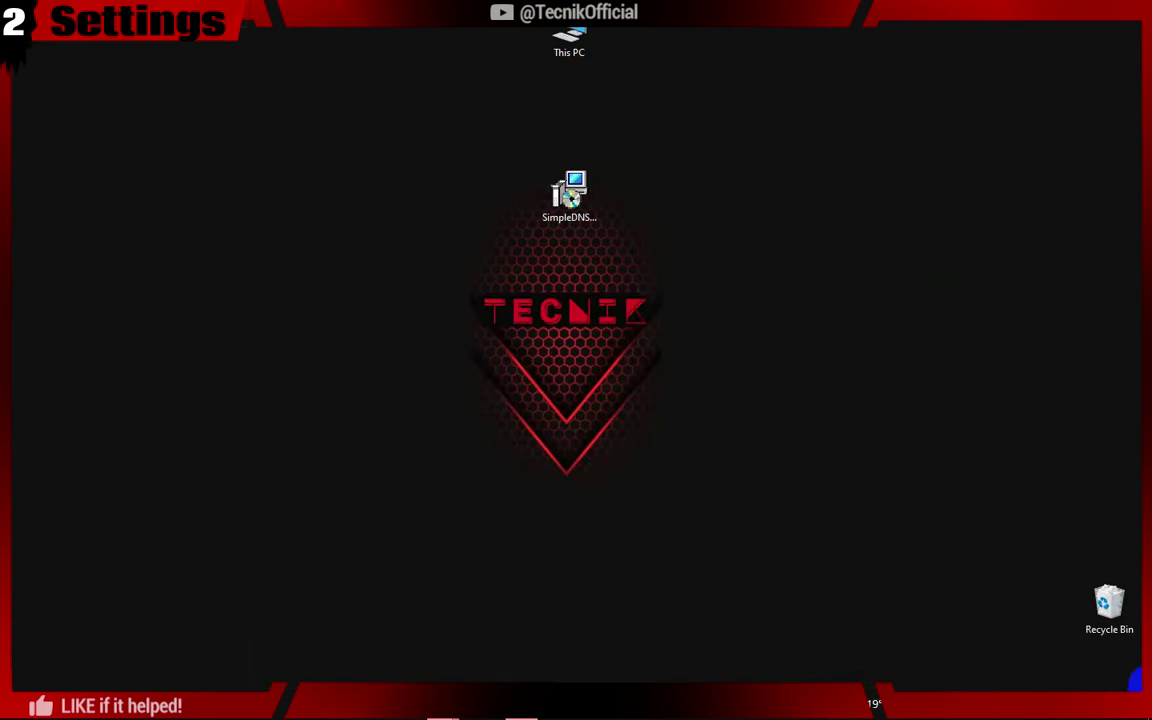
- Open Task Manager to confirm dnscrypt-proxy64.exe is running
right_click(757, 688)
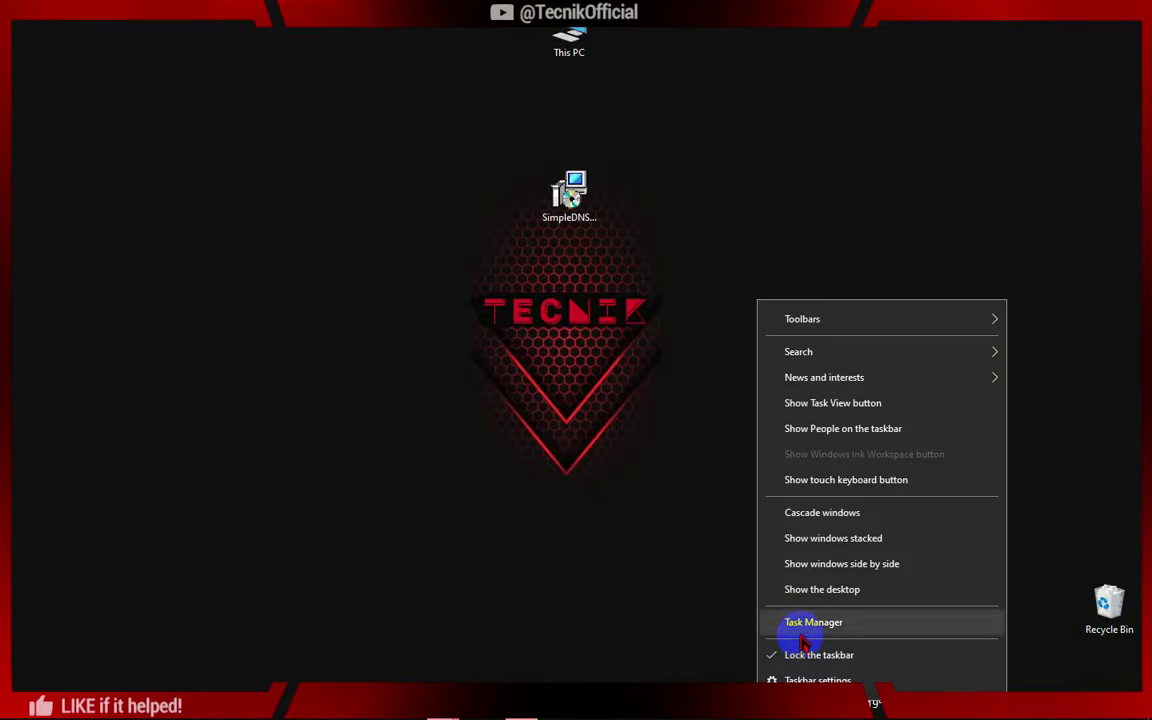
click(824, 620)
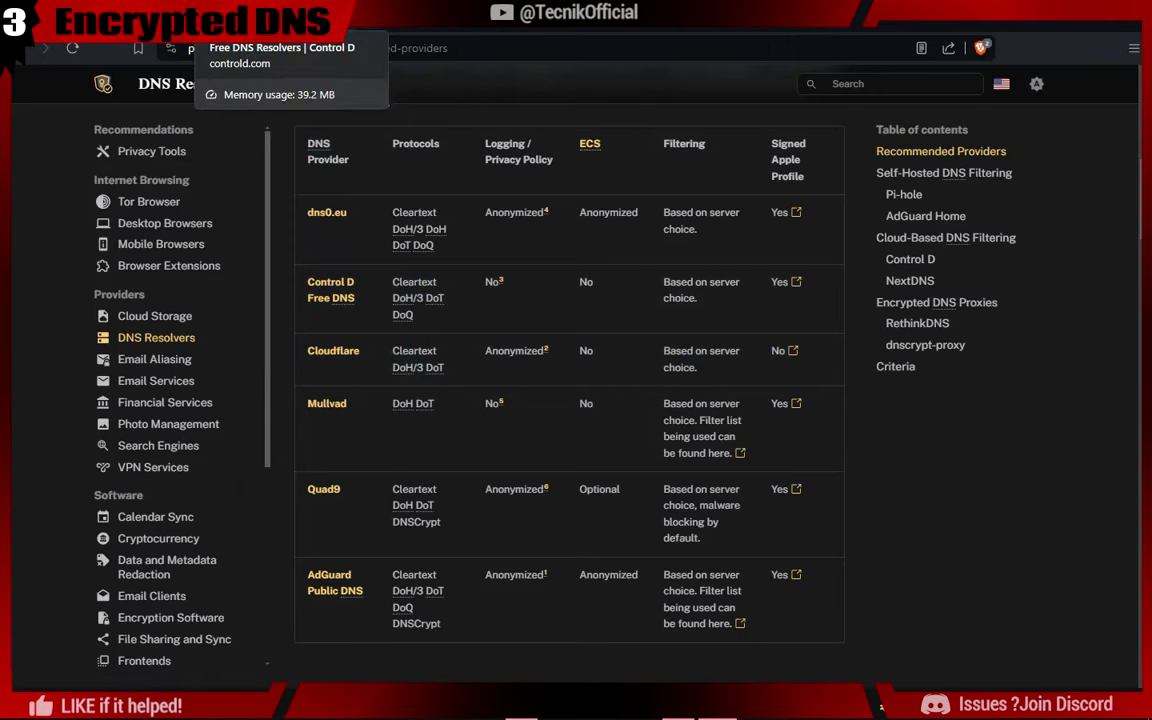
- On the Control D free DNS page, select the Ads & Tracking standard configuration
key(ctrl+Tab)
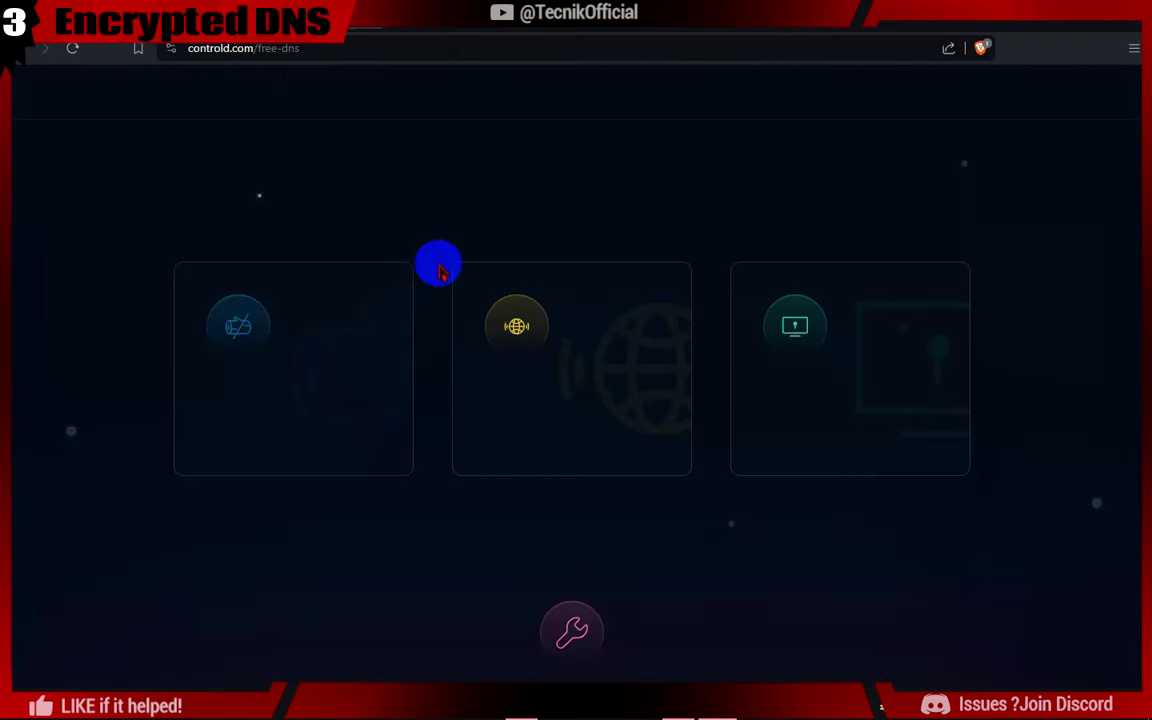
scroll(1138, 172, down, 4)
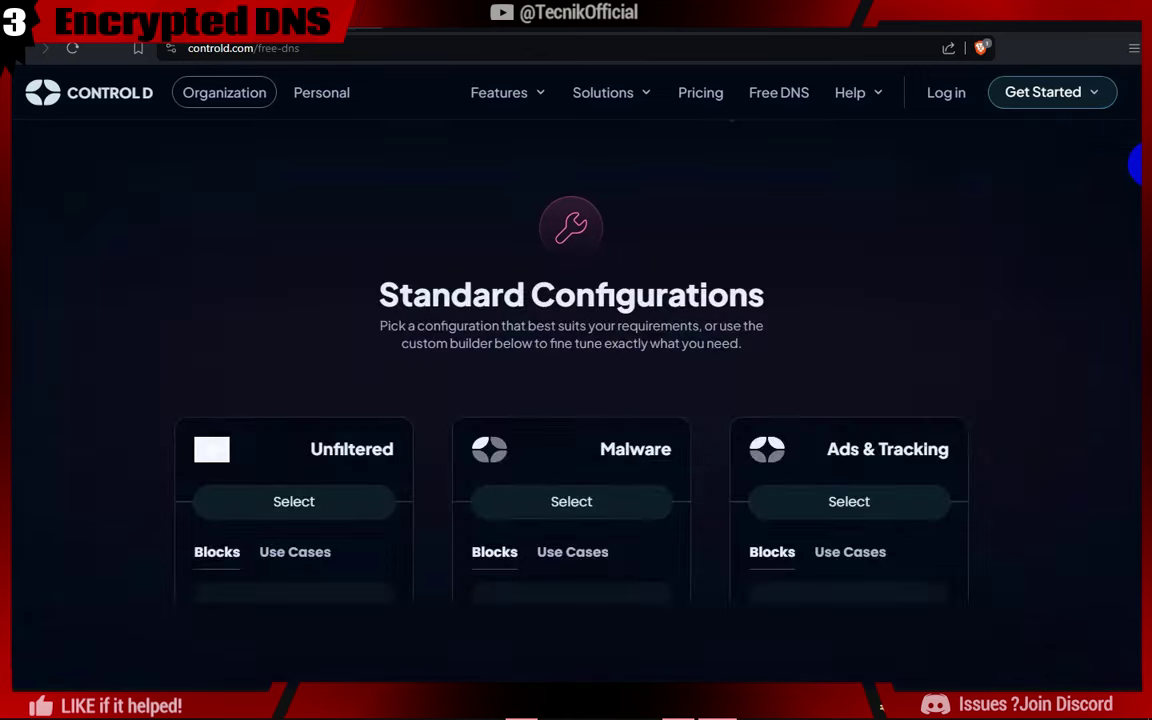
scroll(1138, 236, down, 4)
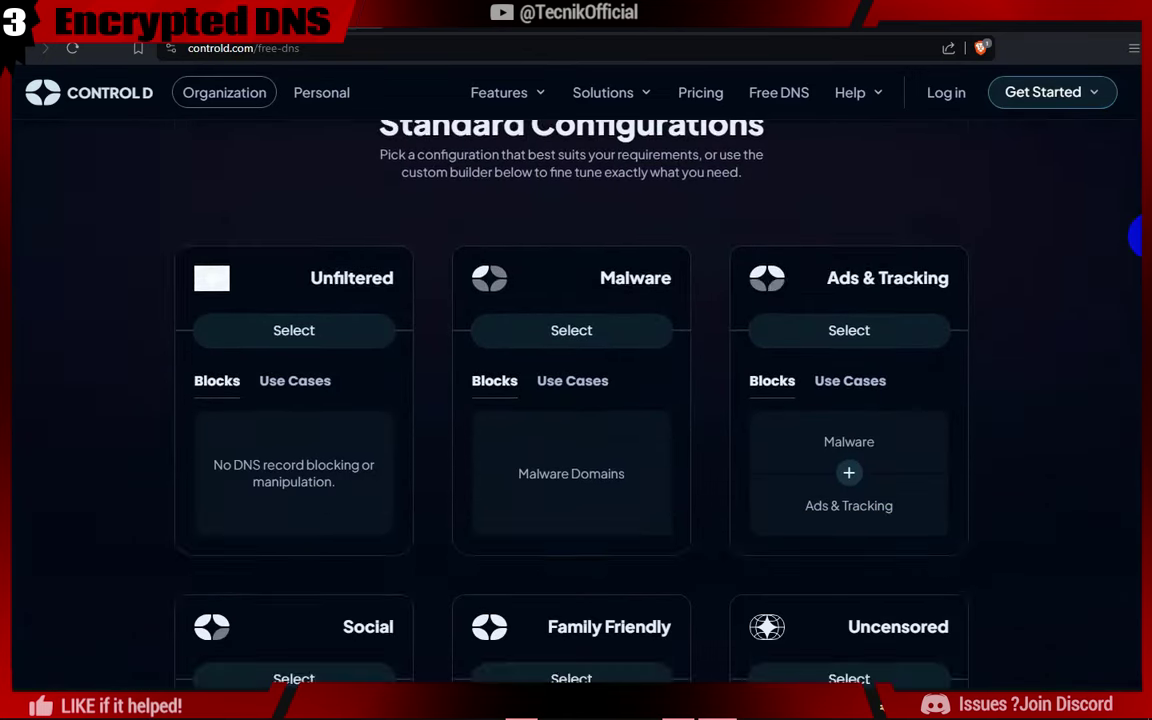
scroll(1138, 225, up, 1)
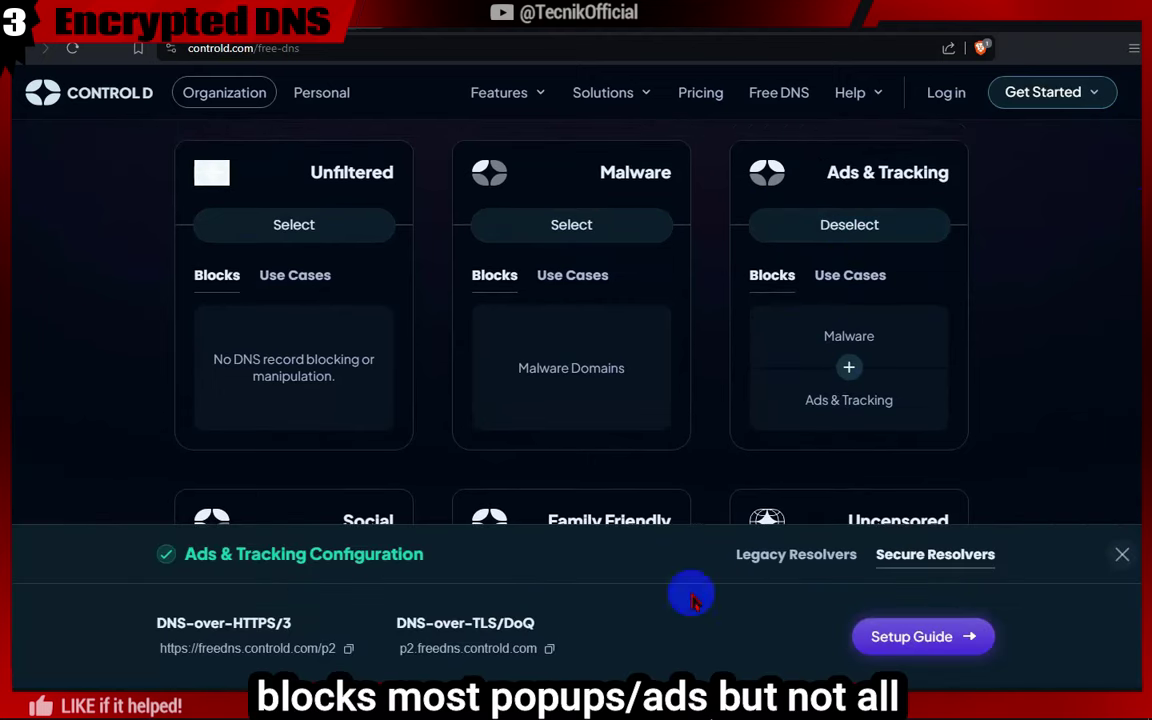
click(462, 648)
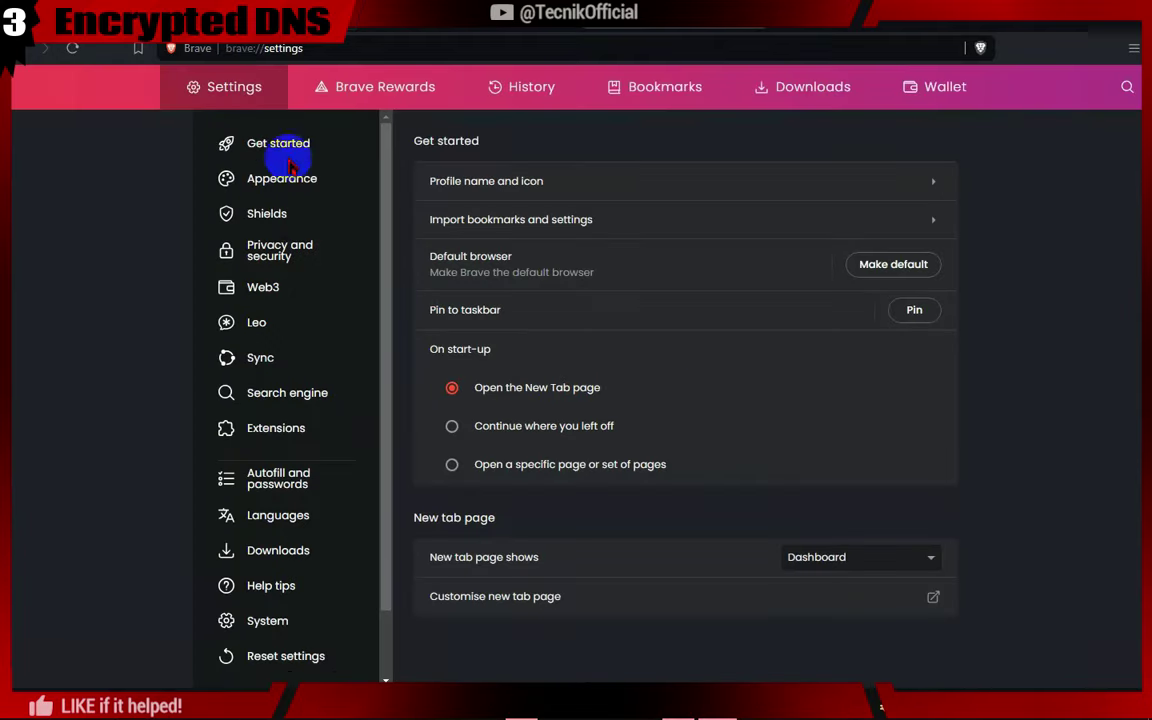
- Turn on Brave's secure DNS and choose to add a custom DNS service provider
click(268, 258)
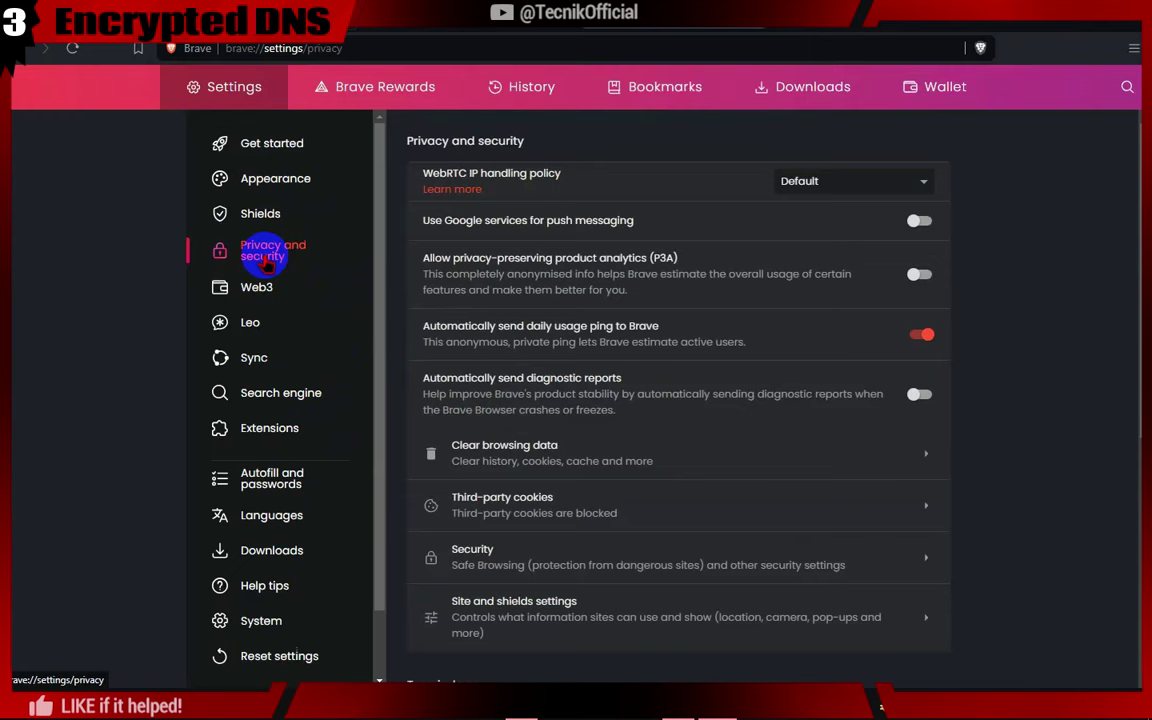
click(527, 572)
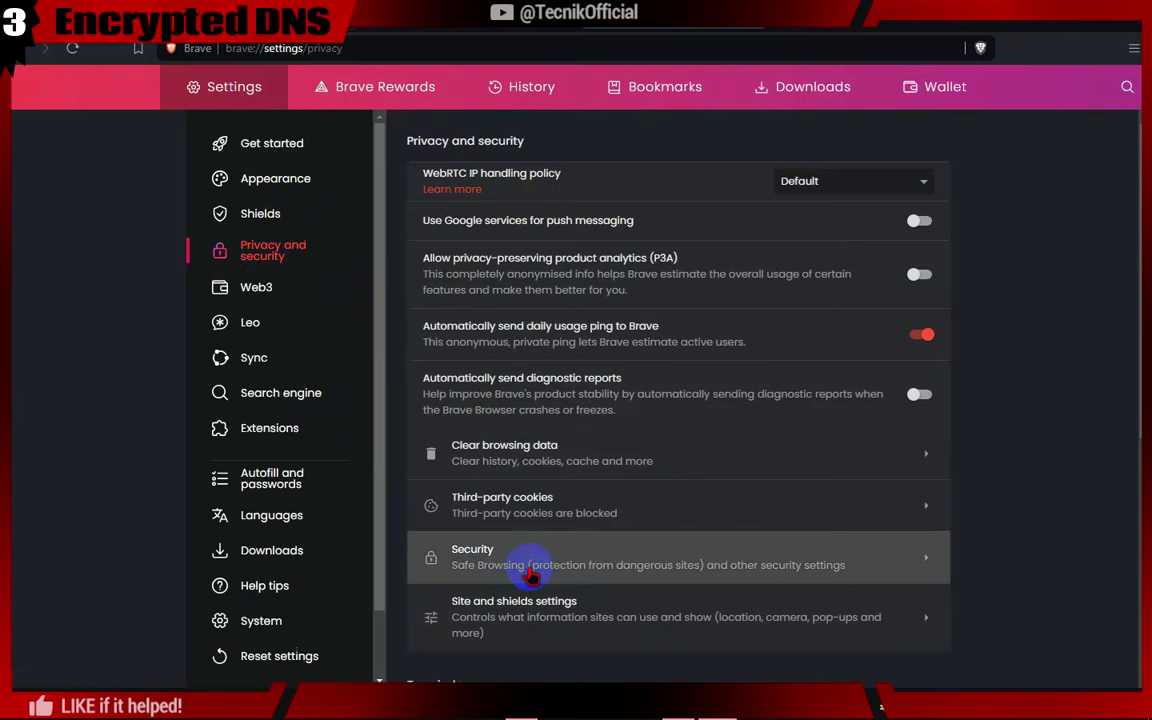
click(586, 512)
scroll(1131, 375, down, 2)
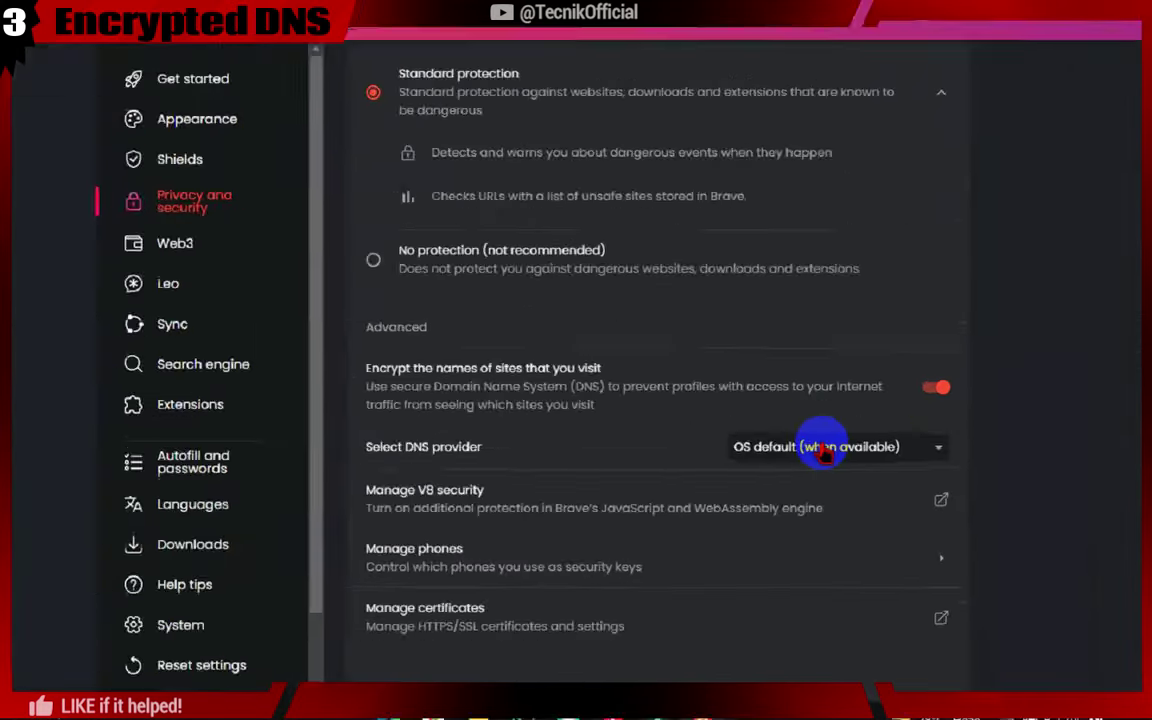
click(822, 449)
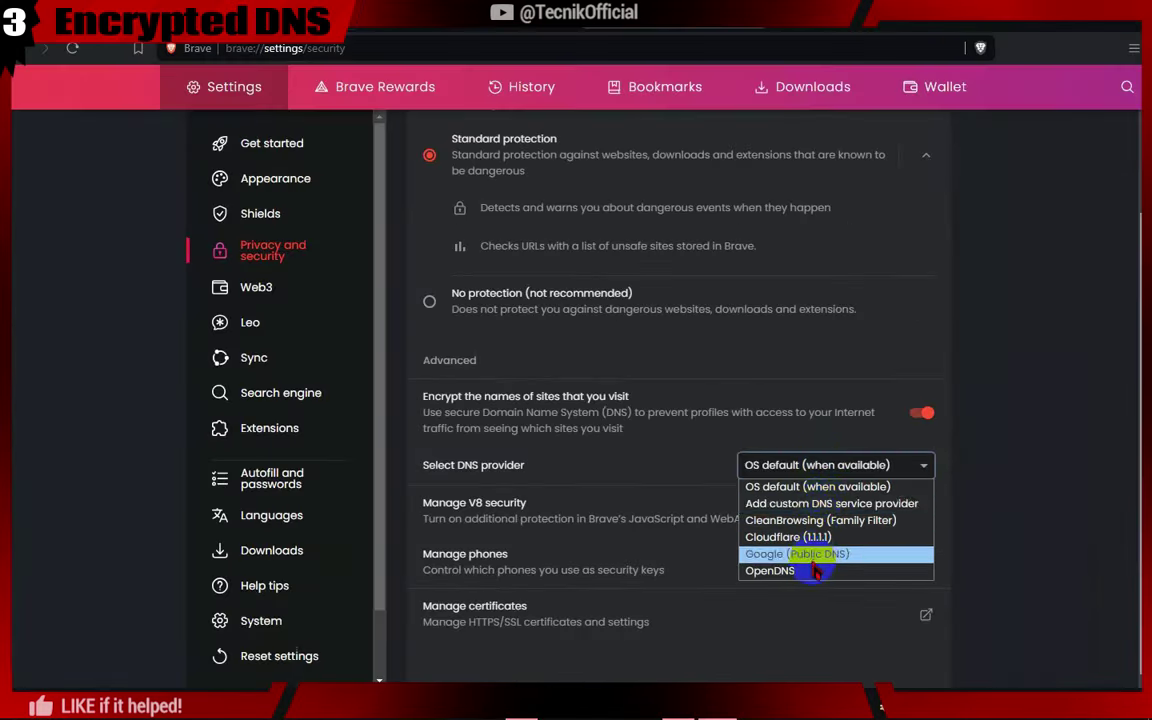
click(830, 503)
click(501, 505)
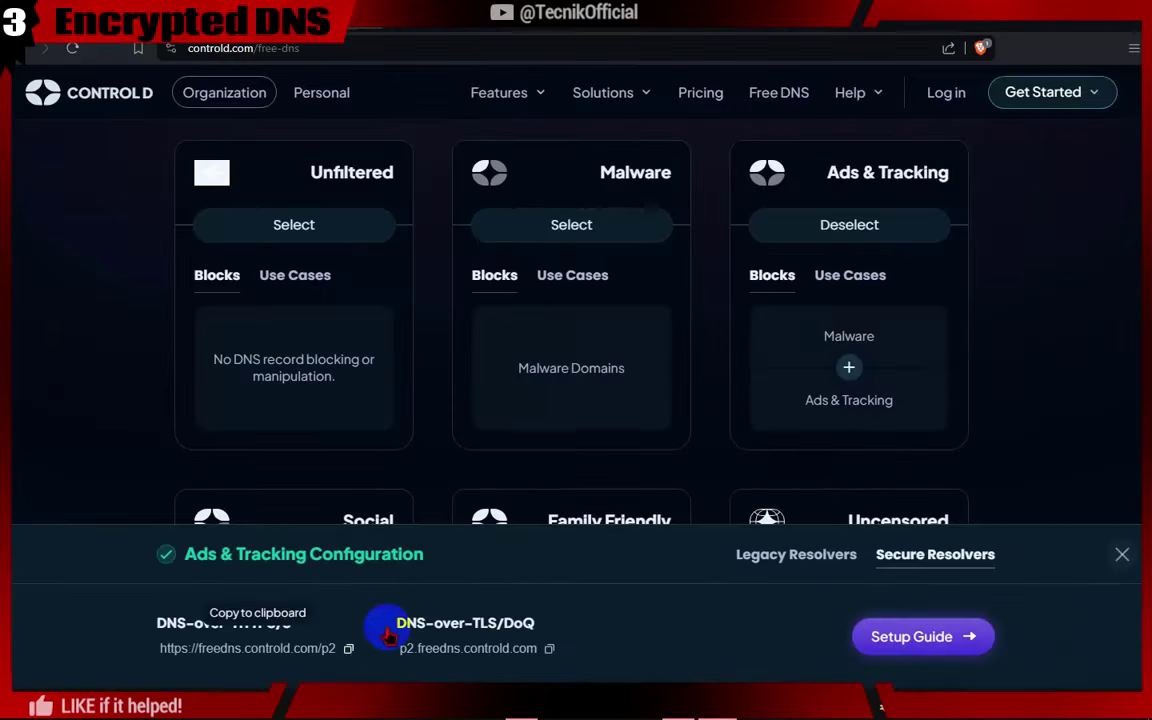
click(398, 638)
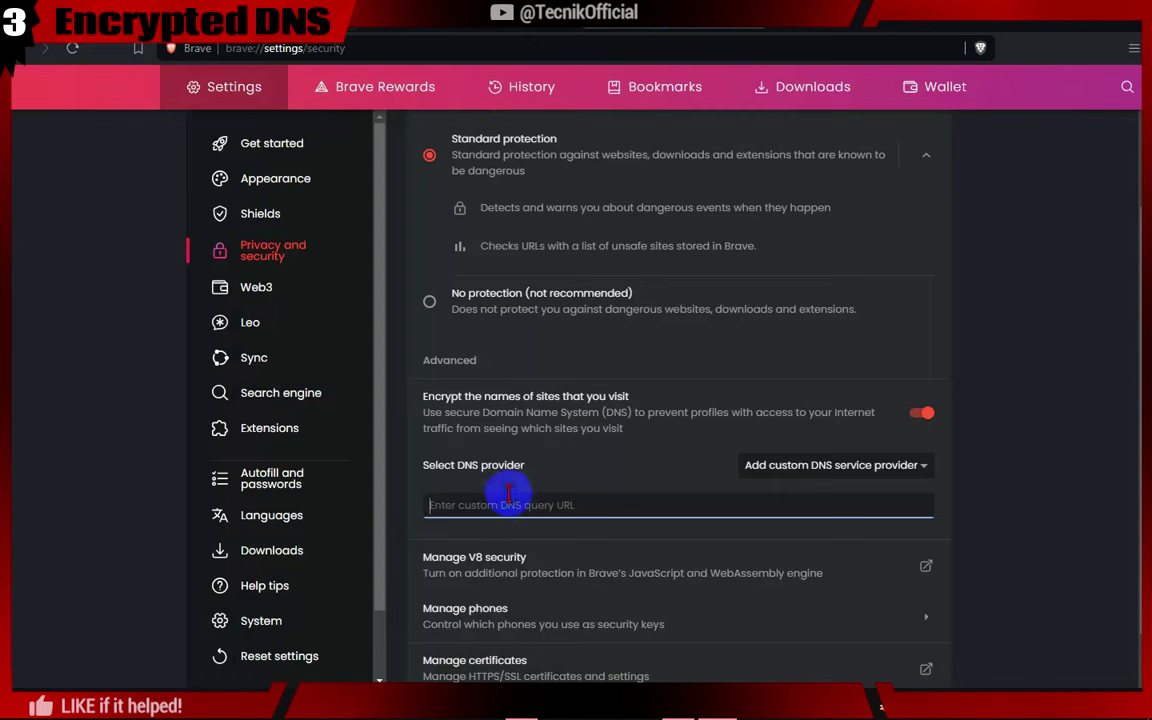
right_click(506, 500)
click(543, 346)
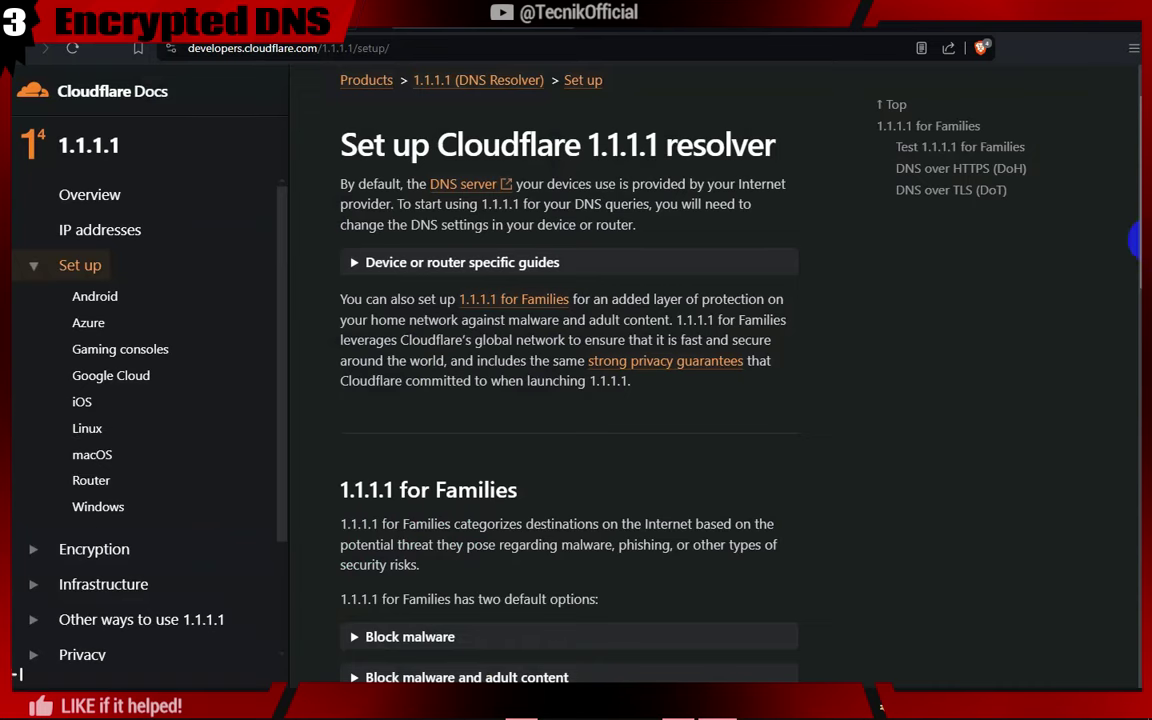
drag(1135, 240, 1135, 300)
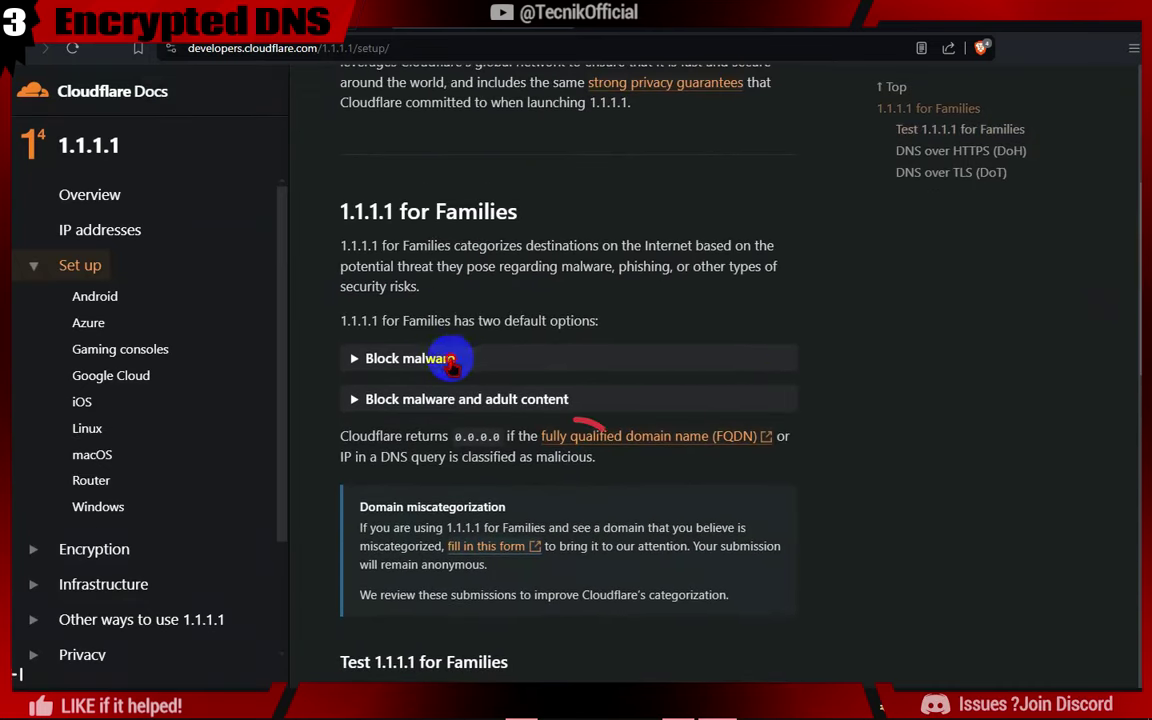
- Replace Brave's custom DNS address with Cloudflare's Block malware DoH URL, then return to Control D's page
click(451, 360)
click(500, 352)
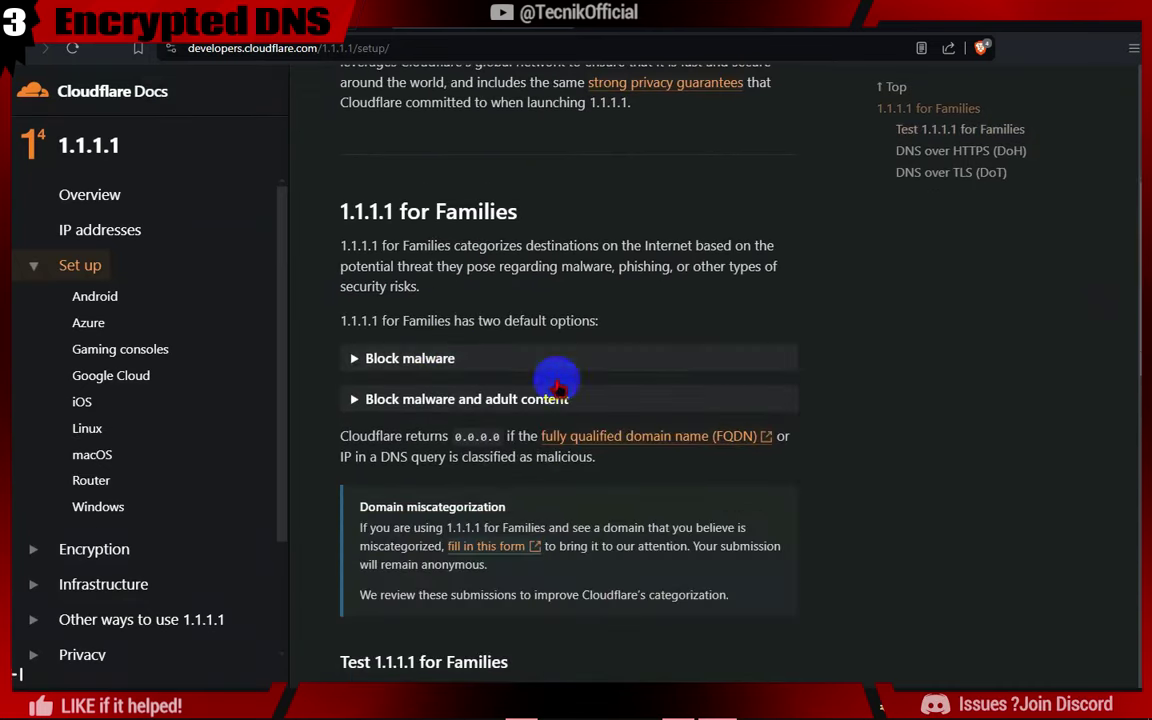
scroll(540, 372, down, 7)
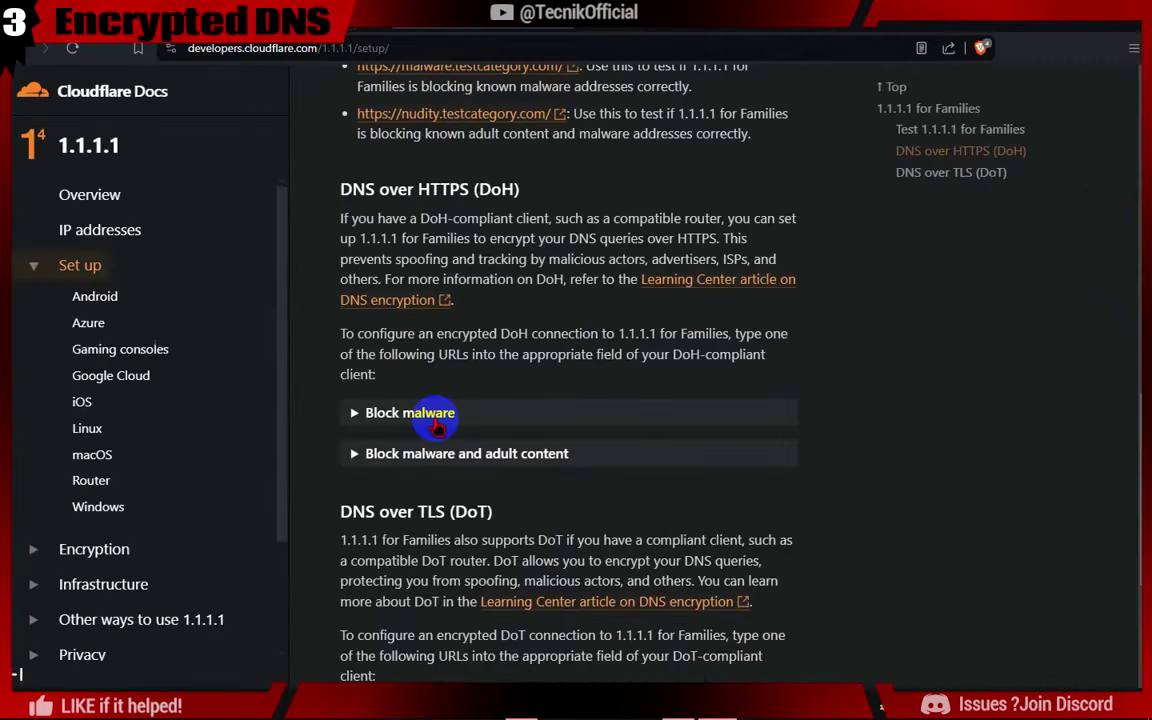
click(415, 413)
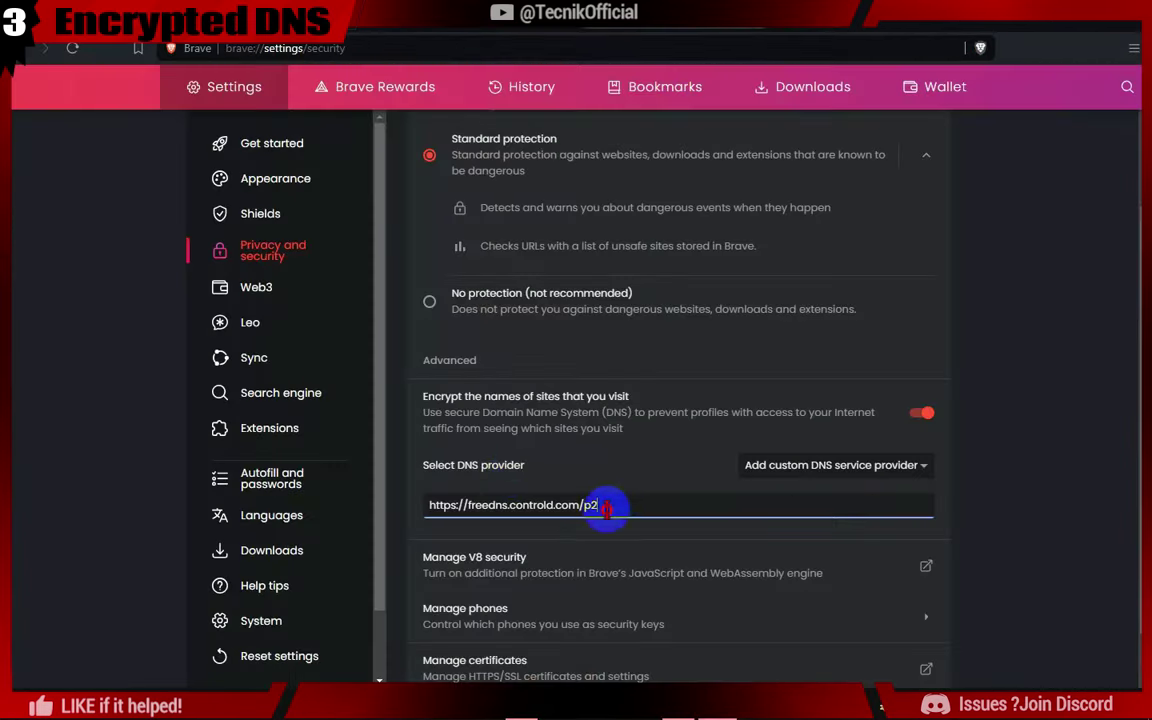
triple_click(532, 507)
right_click(560, 506)
click(565, 302)
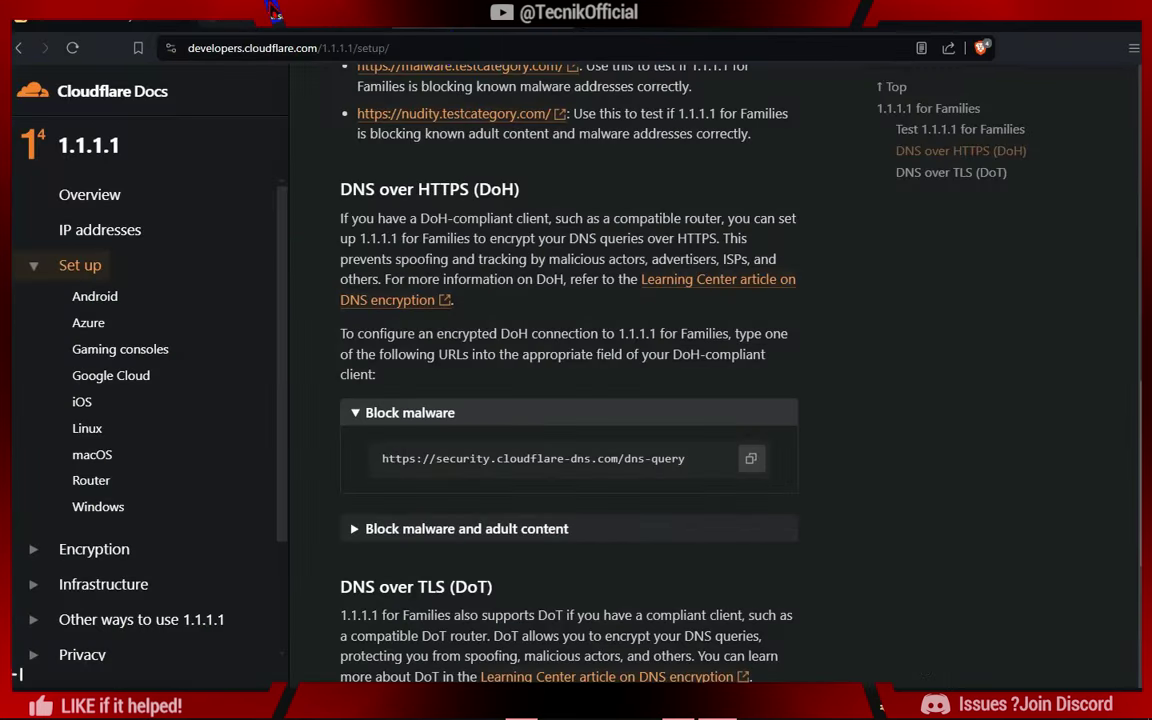
click(272, 10)
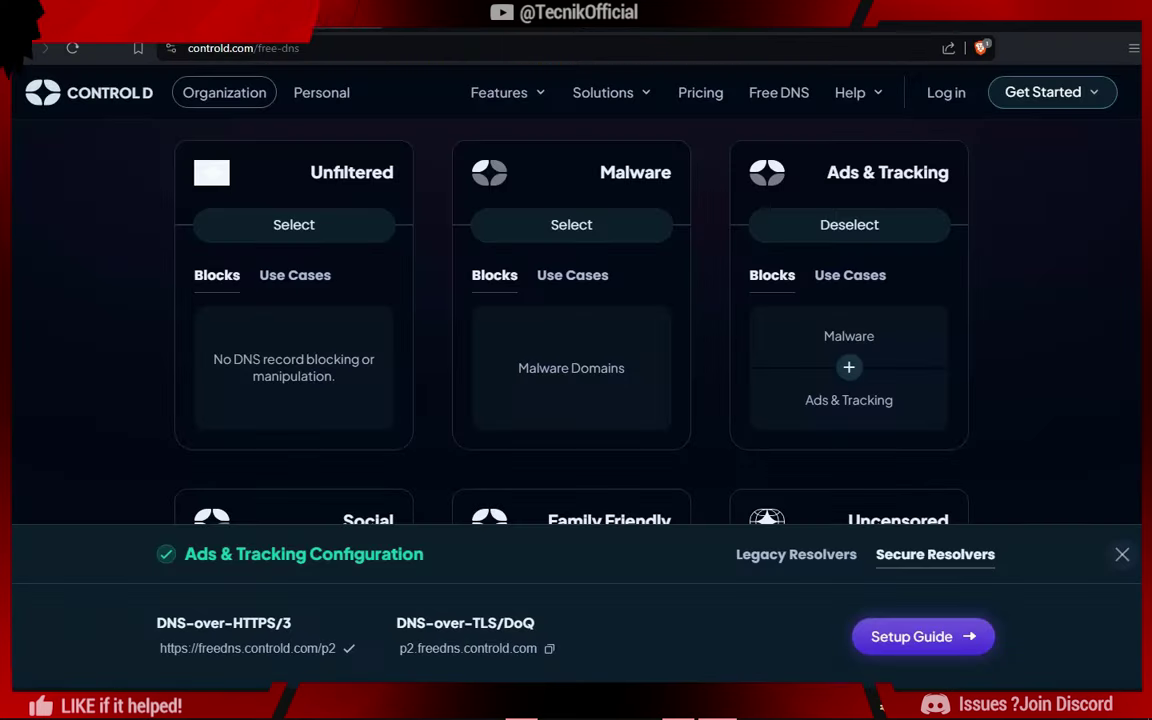
- Ping Control D's DoT address p2.freedns.controld.com from a Command Prompt opened via 'cmd' search
click(549, 649)
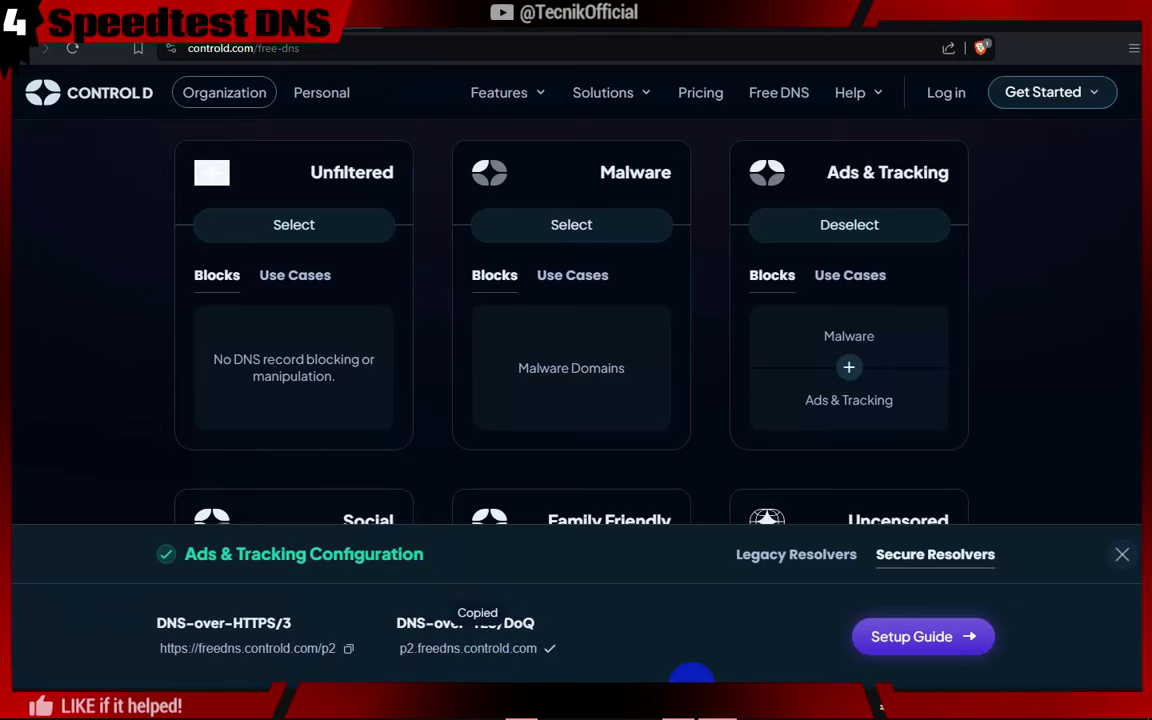
click(57, 676)
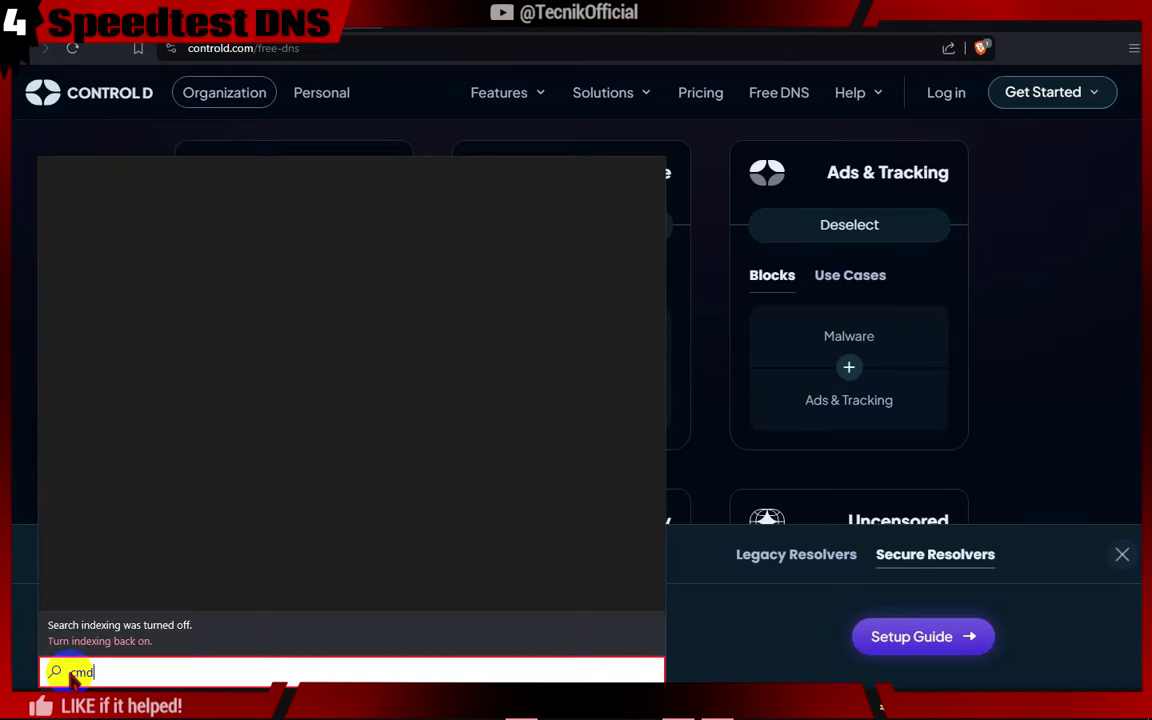
text(cmd)
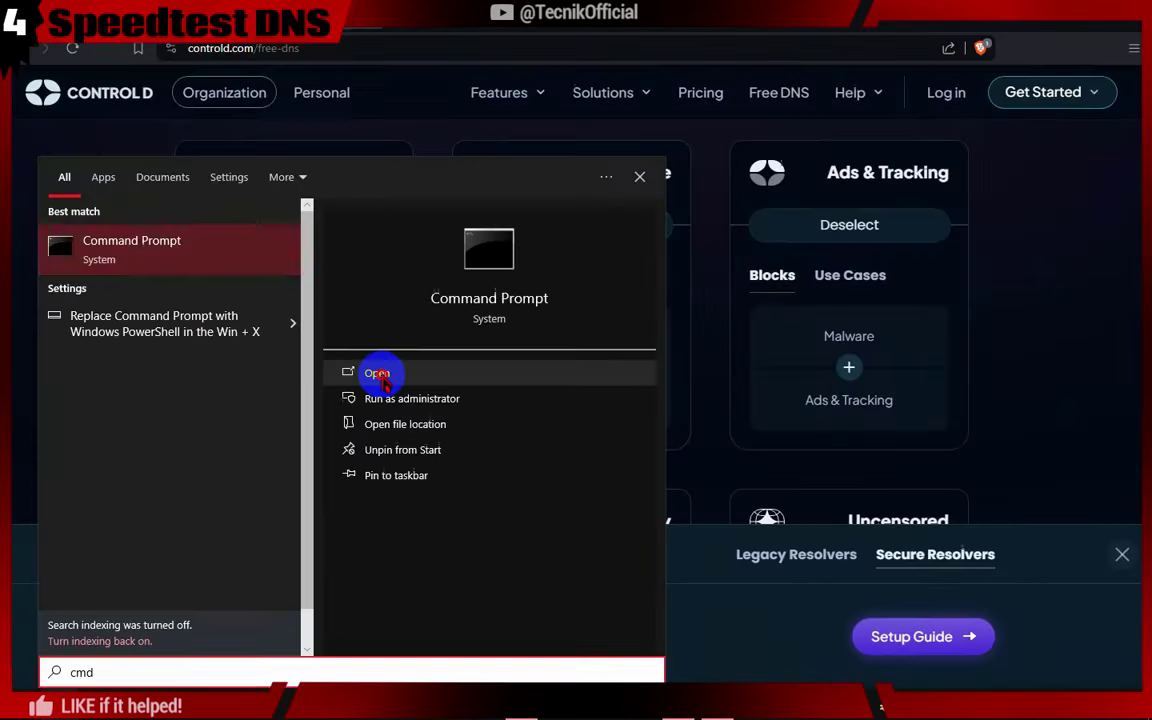
click(555, 410)
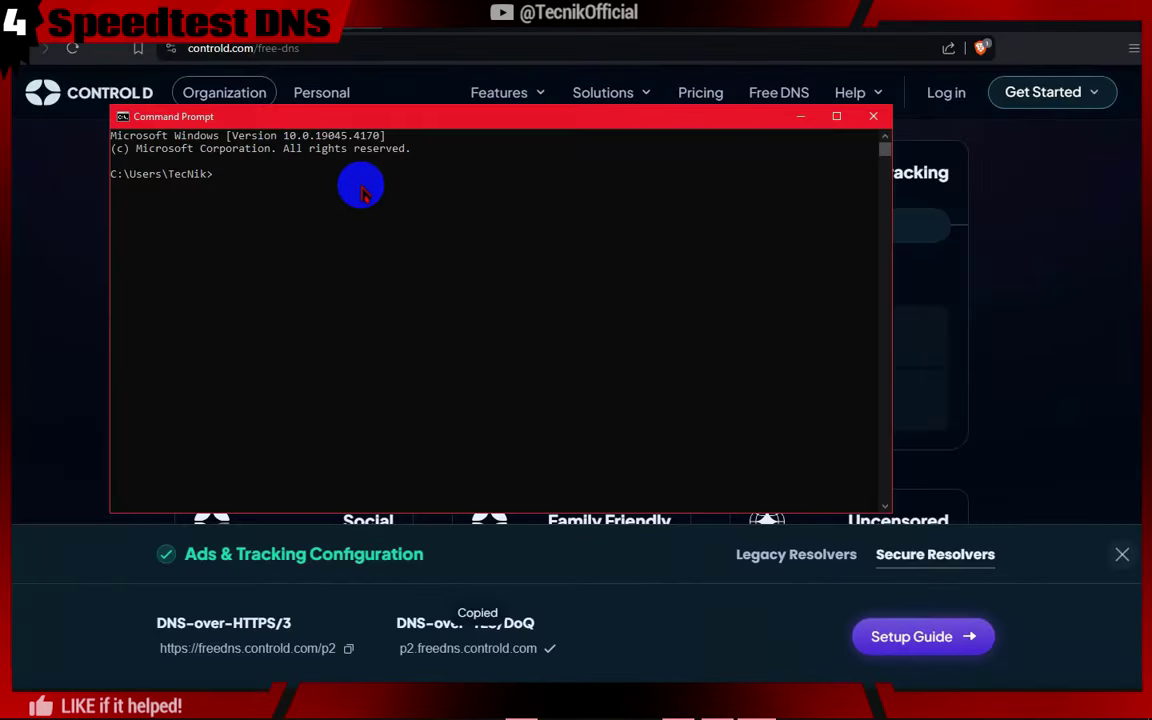
key(ctrl+v)
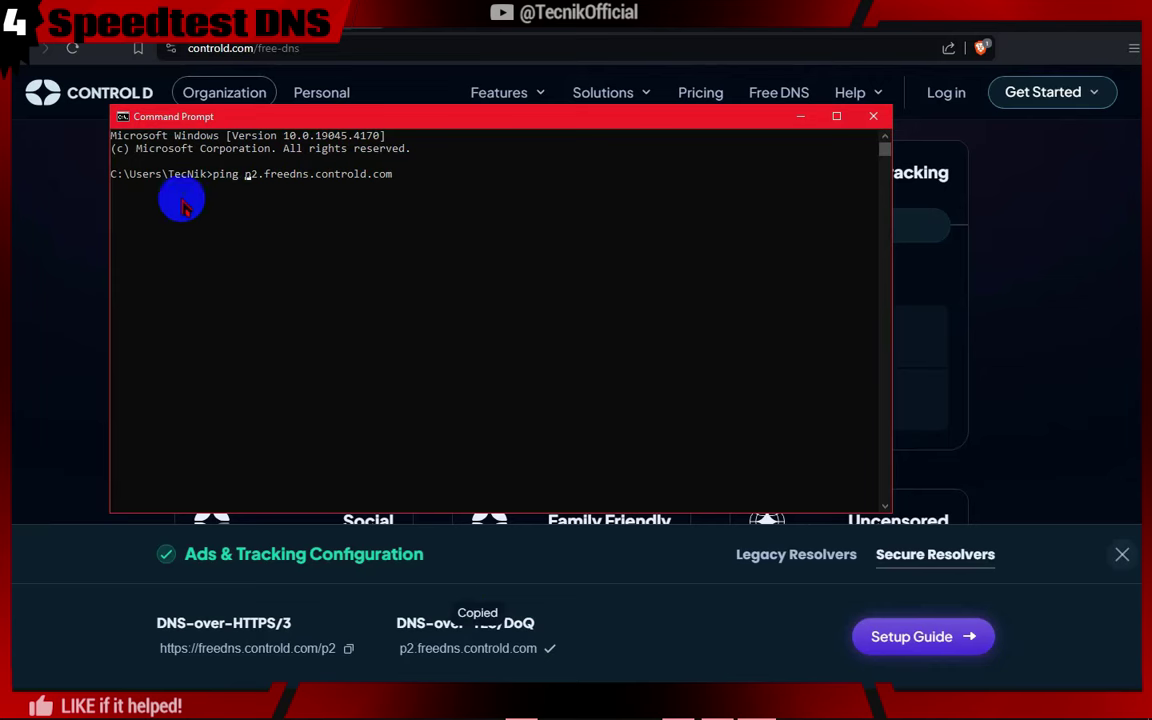
key(End)
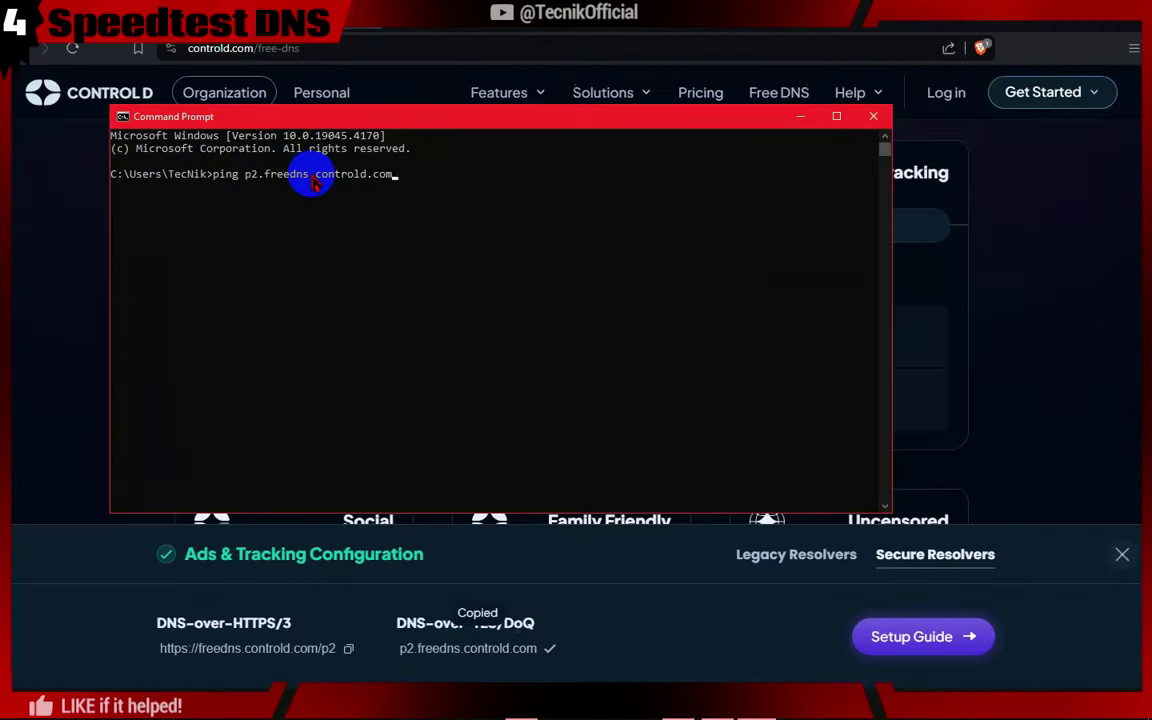
key(Return)
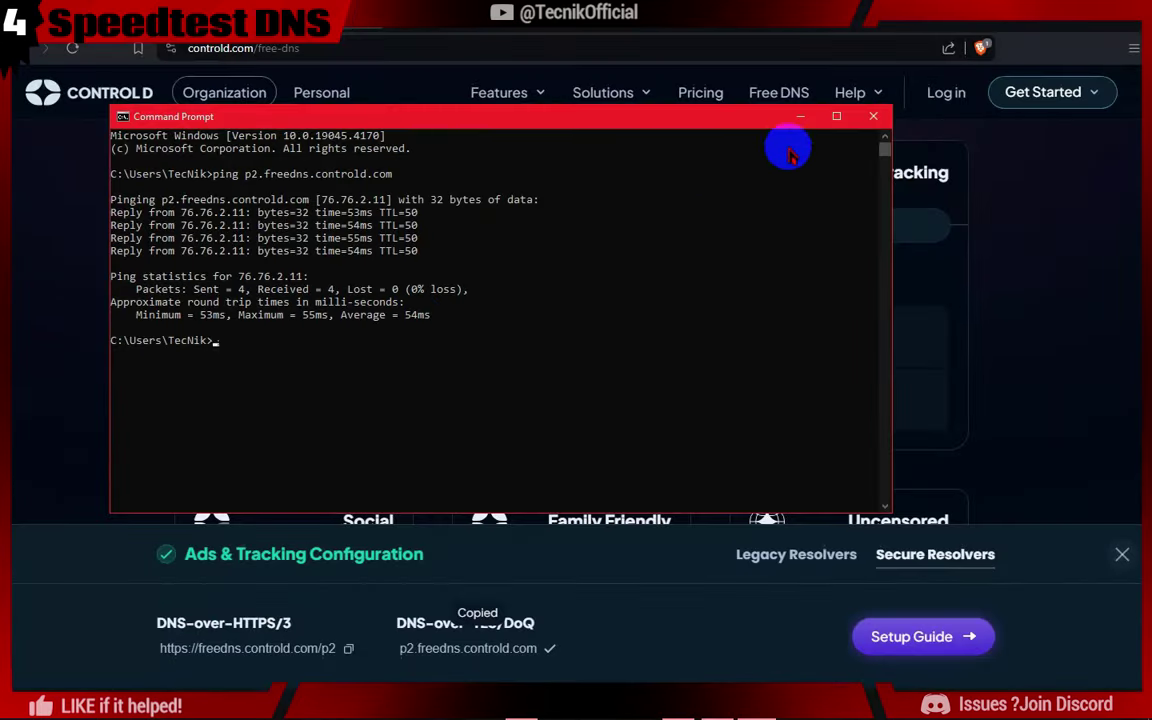
- Copy Cloudflare's DoT Block malware address from the Cloudflare Docs page
click(640, 540)
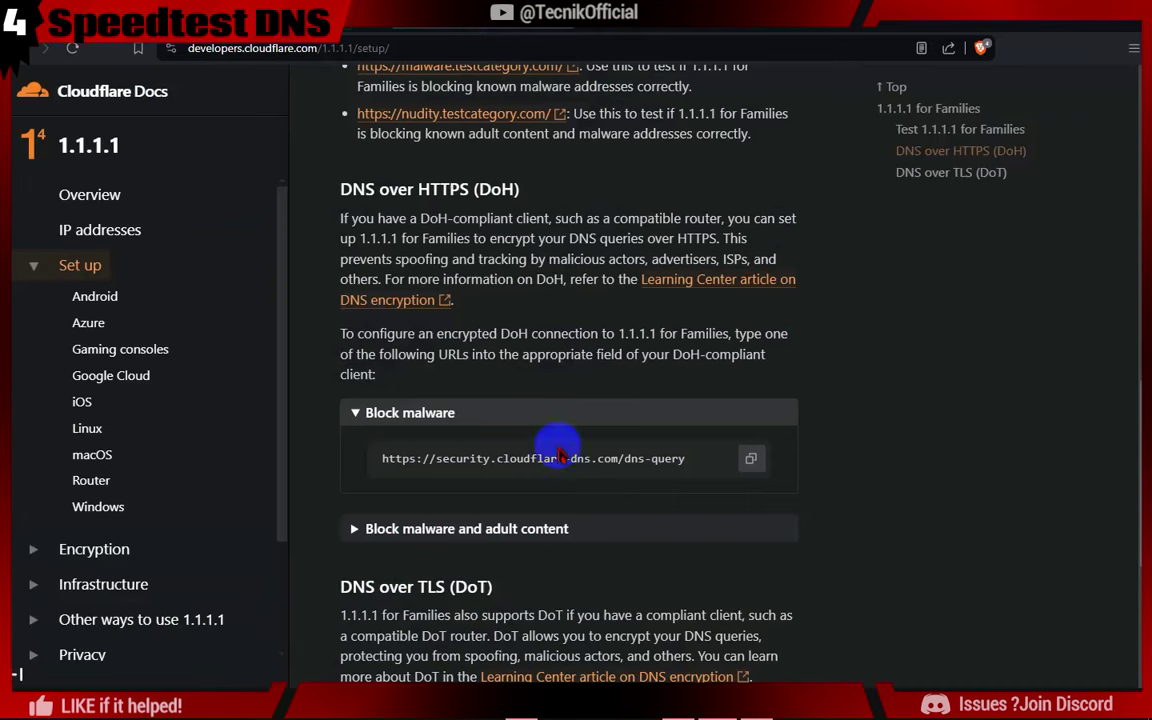
drag(1134, 452, 1134, 556)
click(386, 448)
click(748, 488)
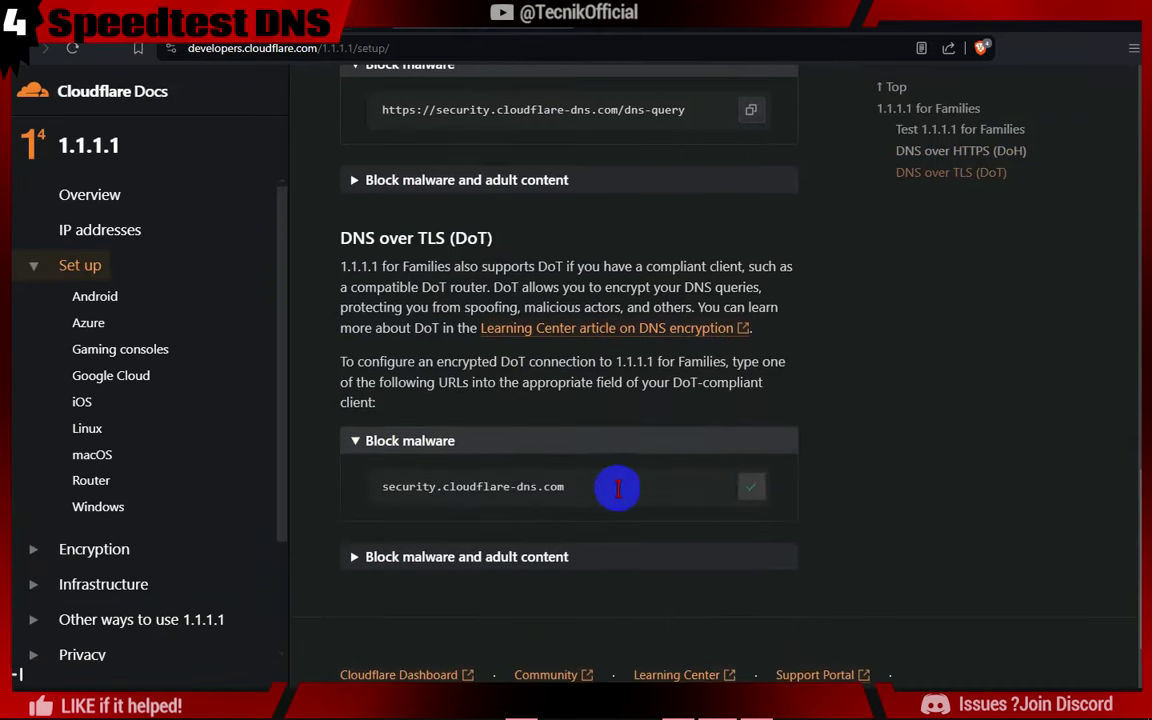
mouse_move(715, 712)
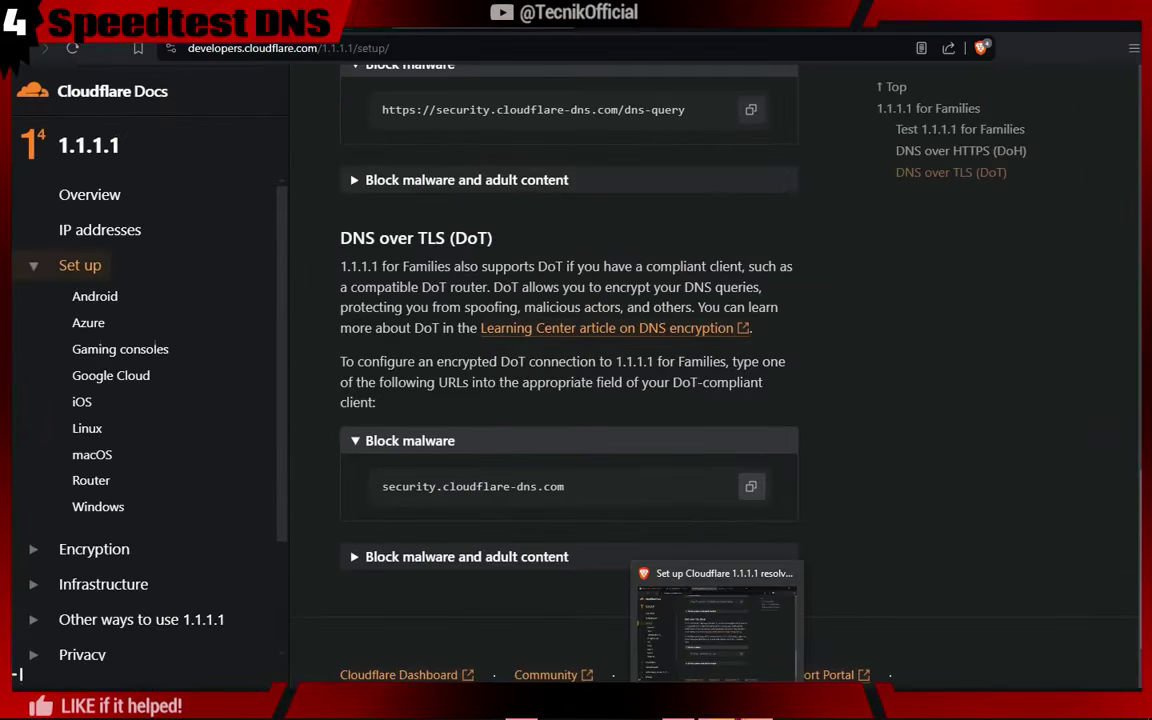
- Ping security.cloudflare-dns.com in Command Prompt, then close the console
key(alt+Tab)
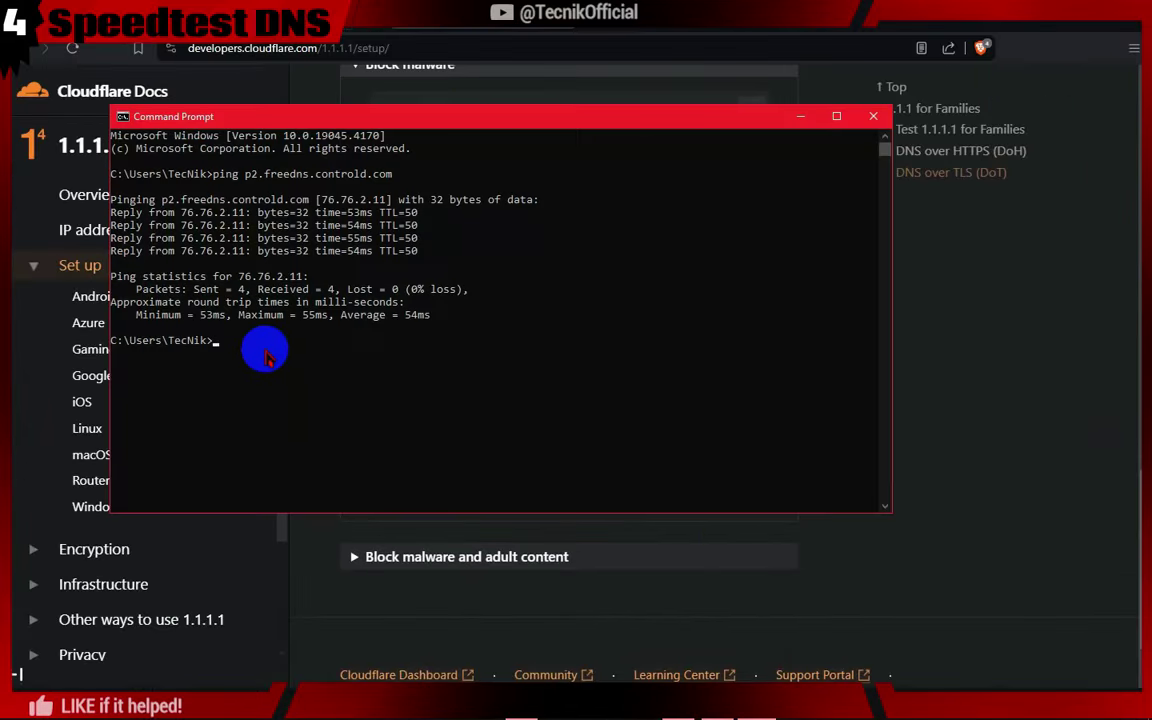
key(ctrl+v)
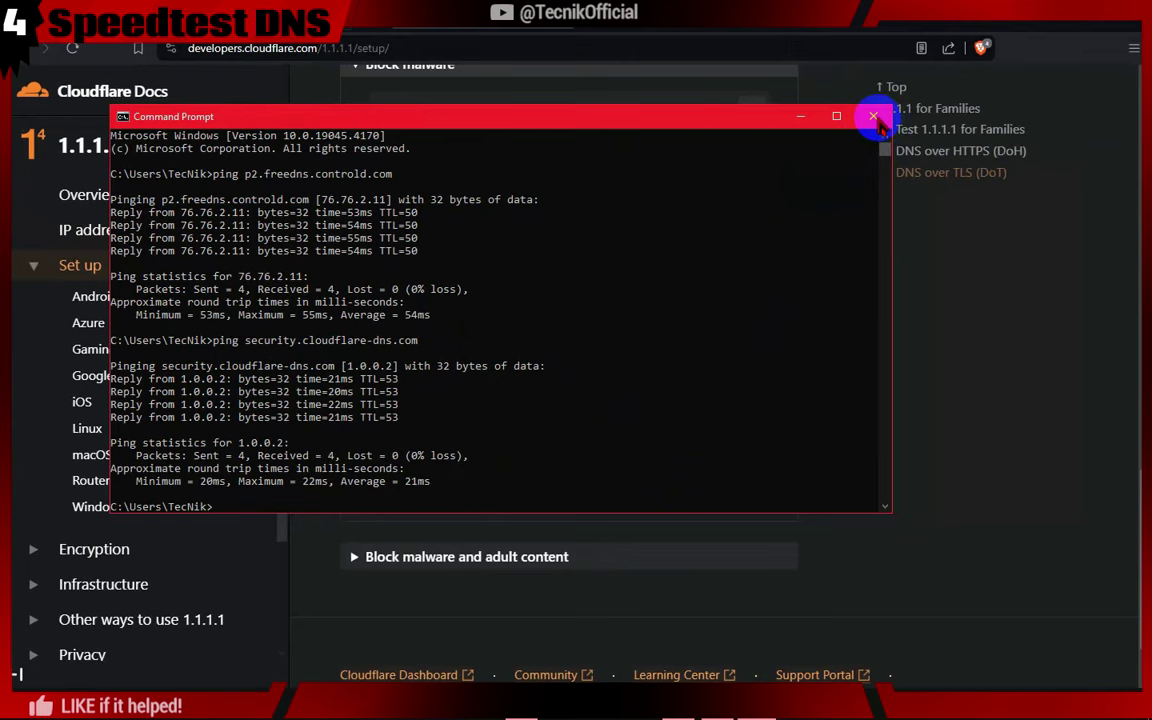
click(873, 118)
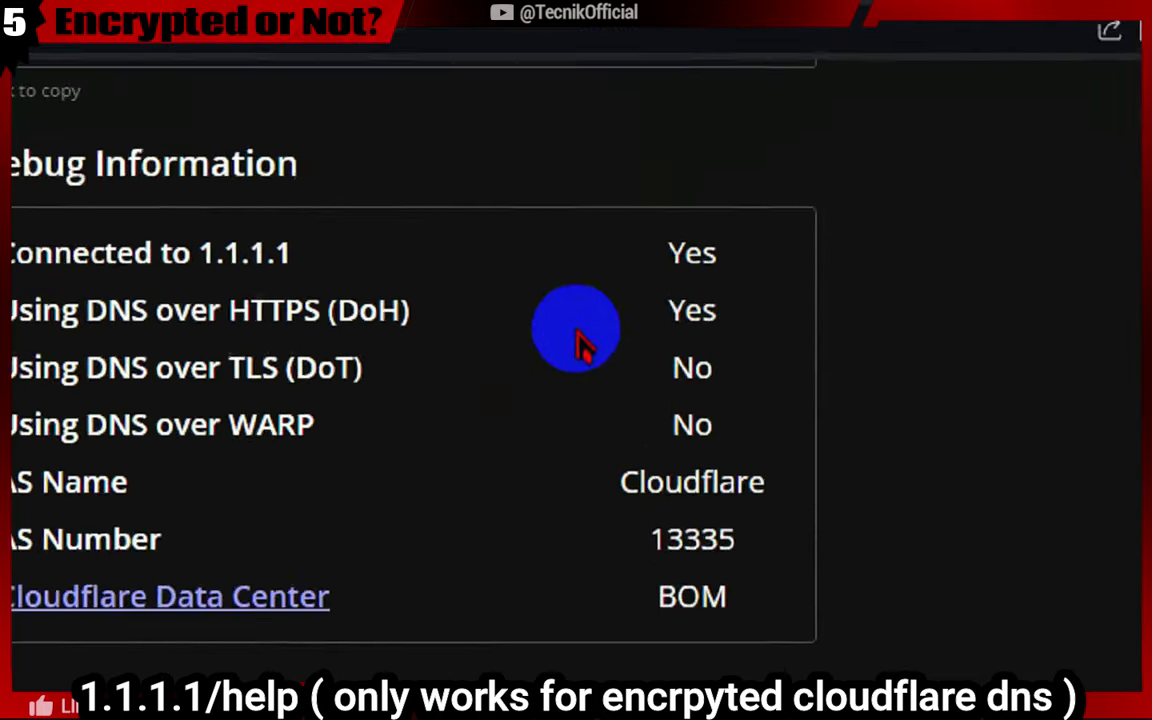
- Highlight the Yes result for DNS over HTTPS in the 1.1.1.1/help debug table
drag(565, 366, 278, 365)
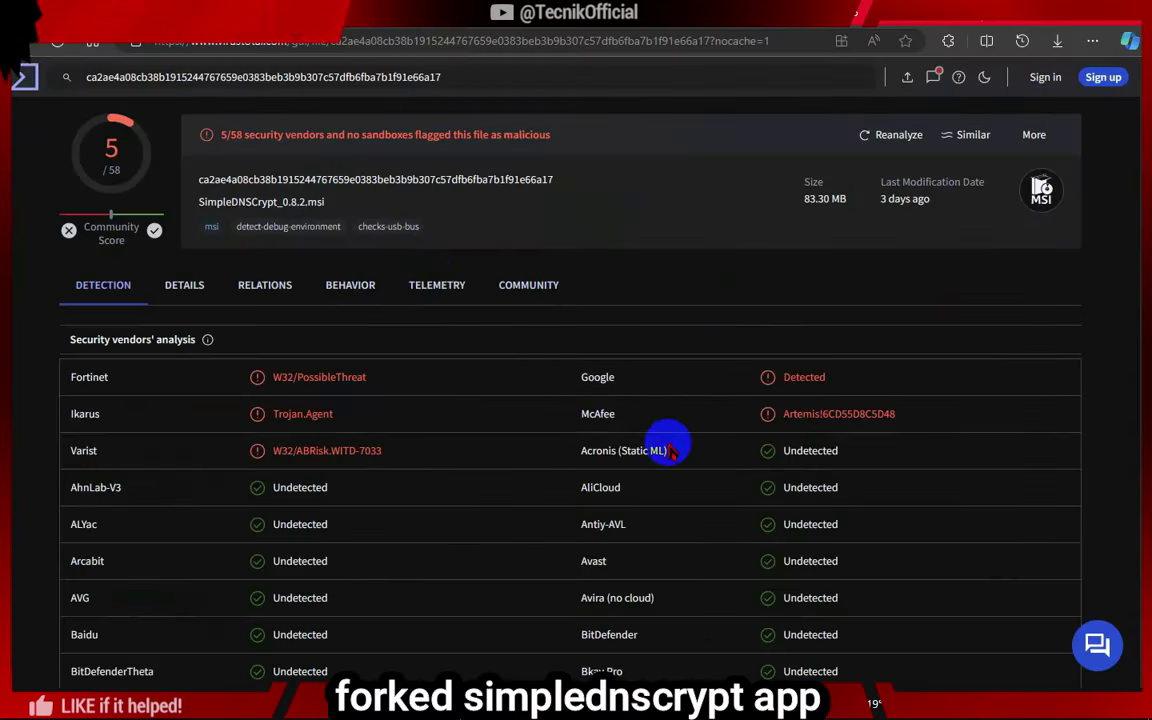
- Review VirusTotal's vendor detections and open the original version's scan result in a new tab
scroll(1137, 283, down, 3)
scroll(1137, 290, down, 1)
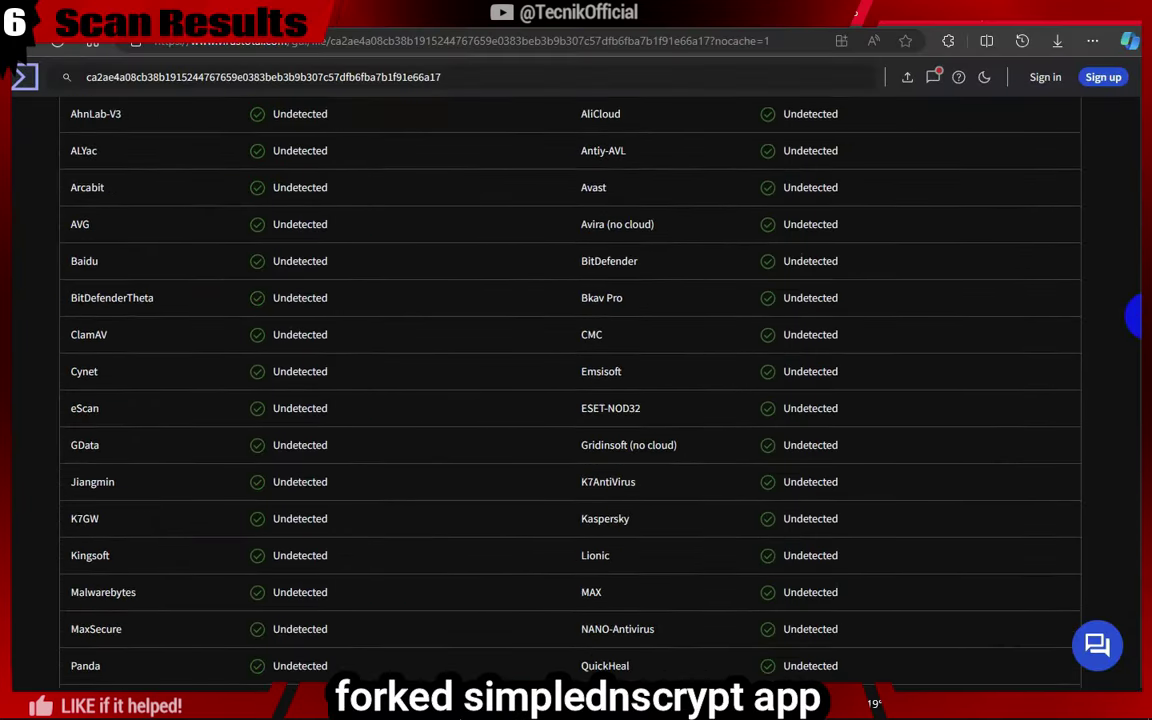
scroll(1135, 315, down, 1)
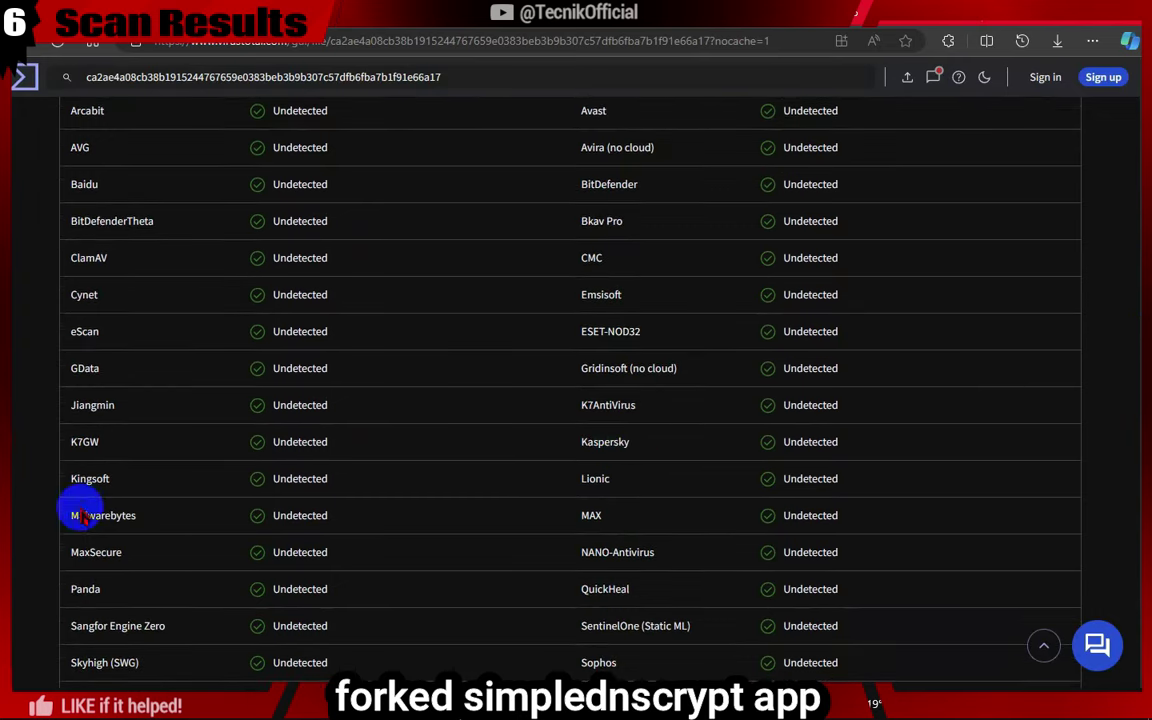
scroll(622, 195, up, 5)
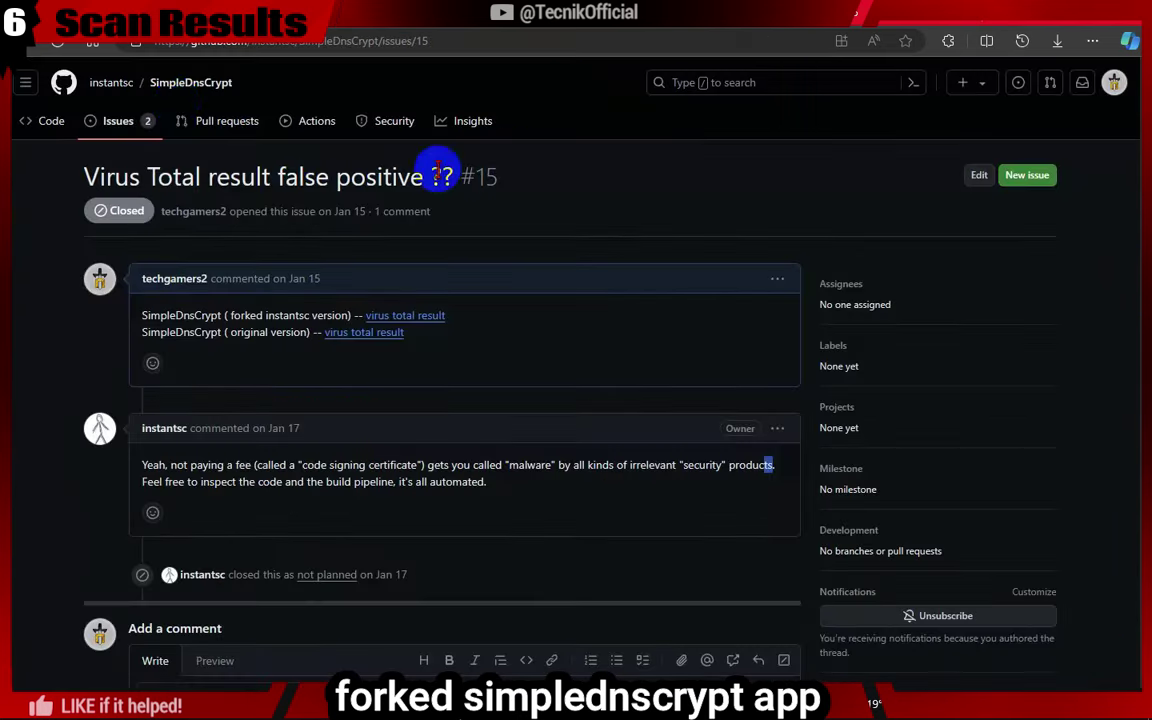
right_click(388, 340)
click(405, 353)
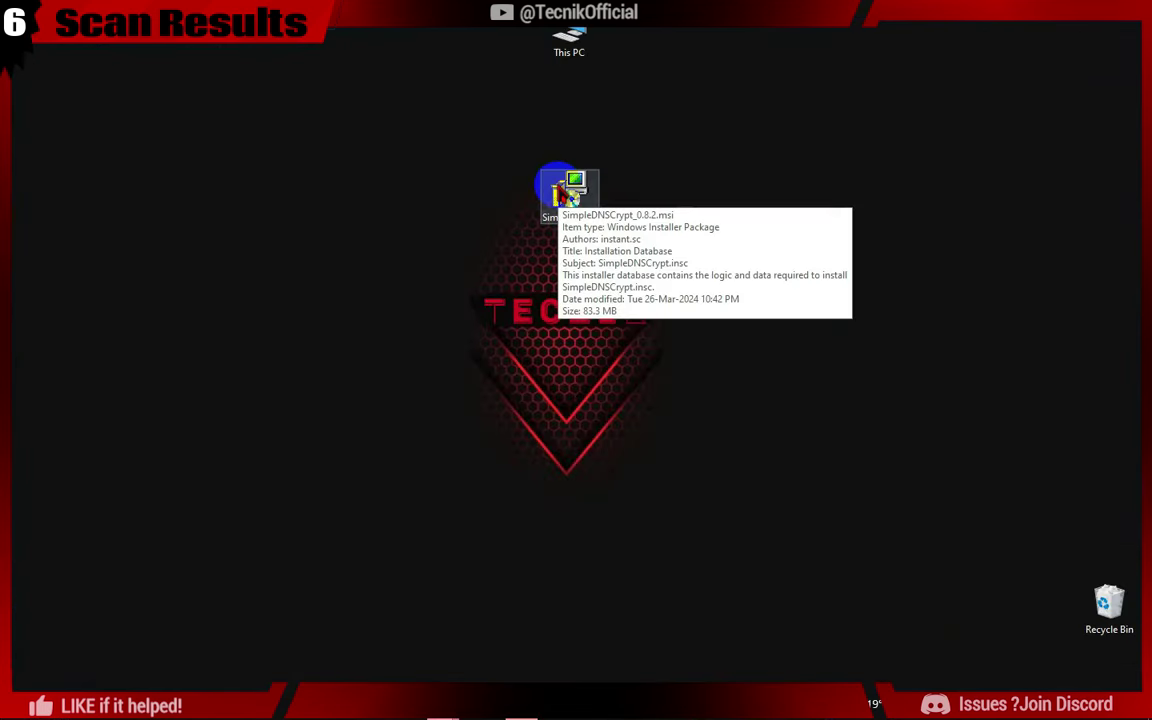
- Open Add or remove programs via a 'remove' search and expand the SimpleDNSCrypt.insc 0.8.2 entry
click(51, 689)
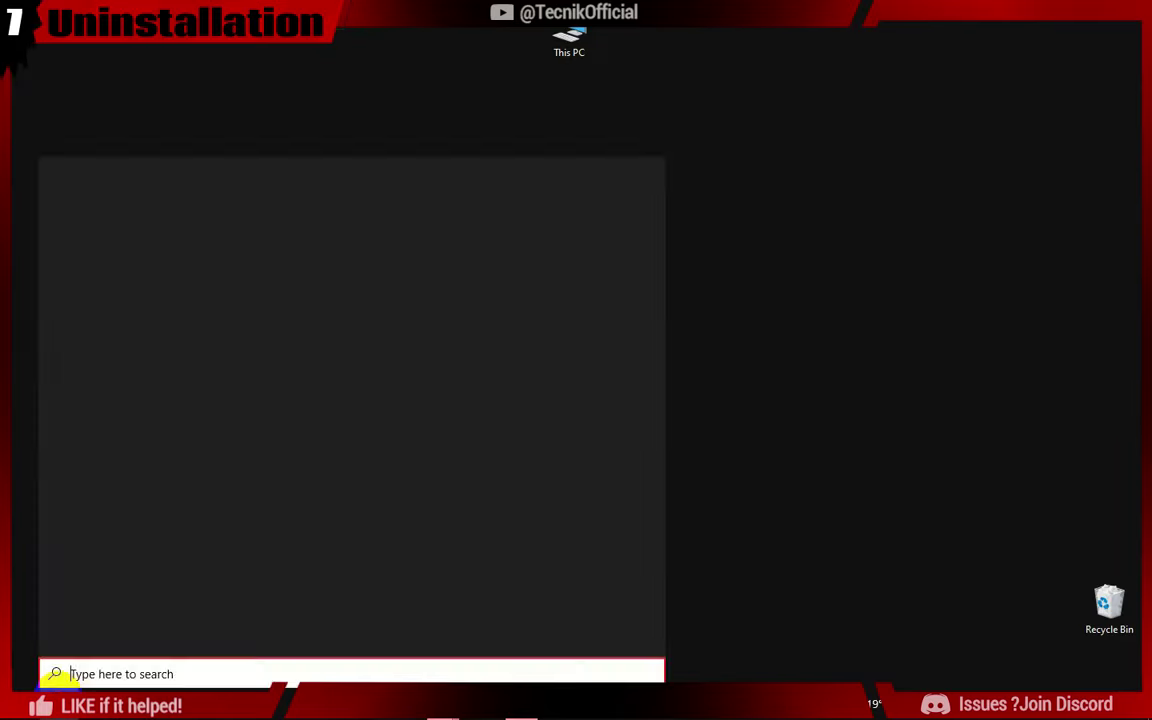
text(remove)
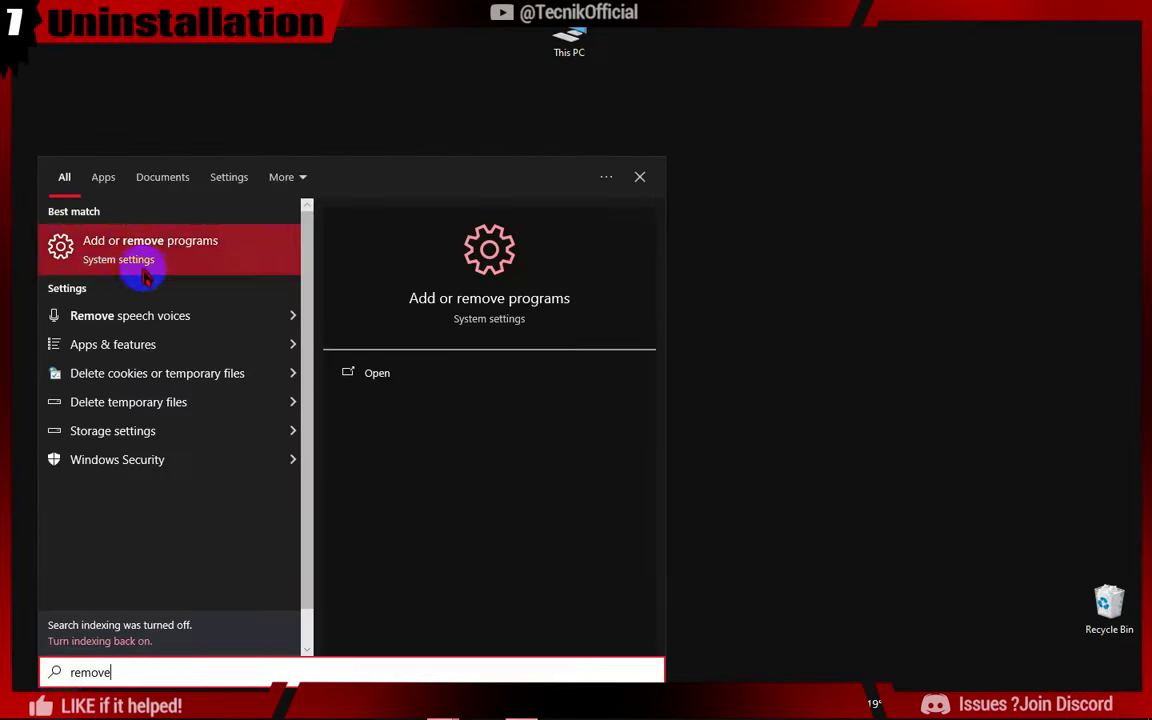
click(421, 277)
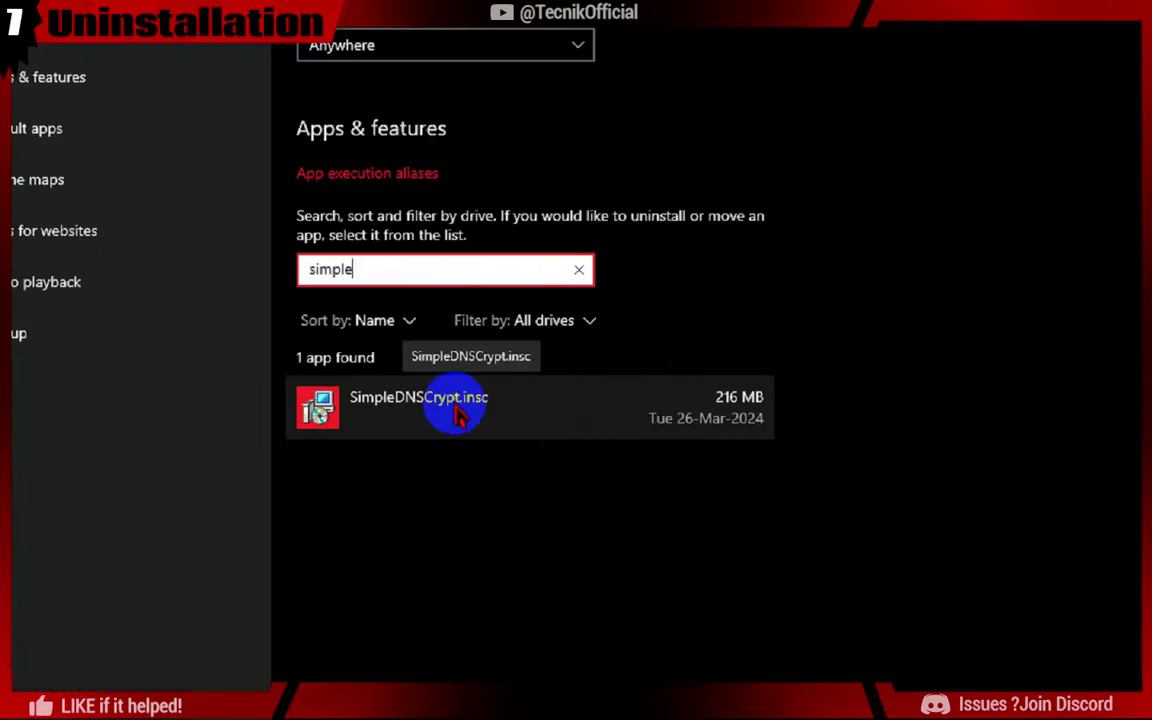
click(720, 350)
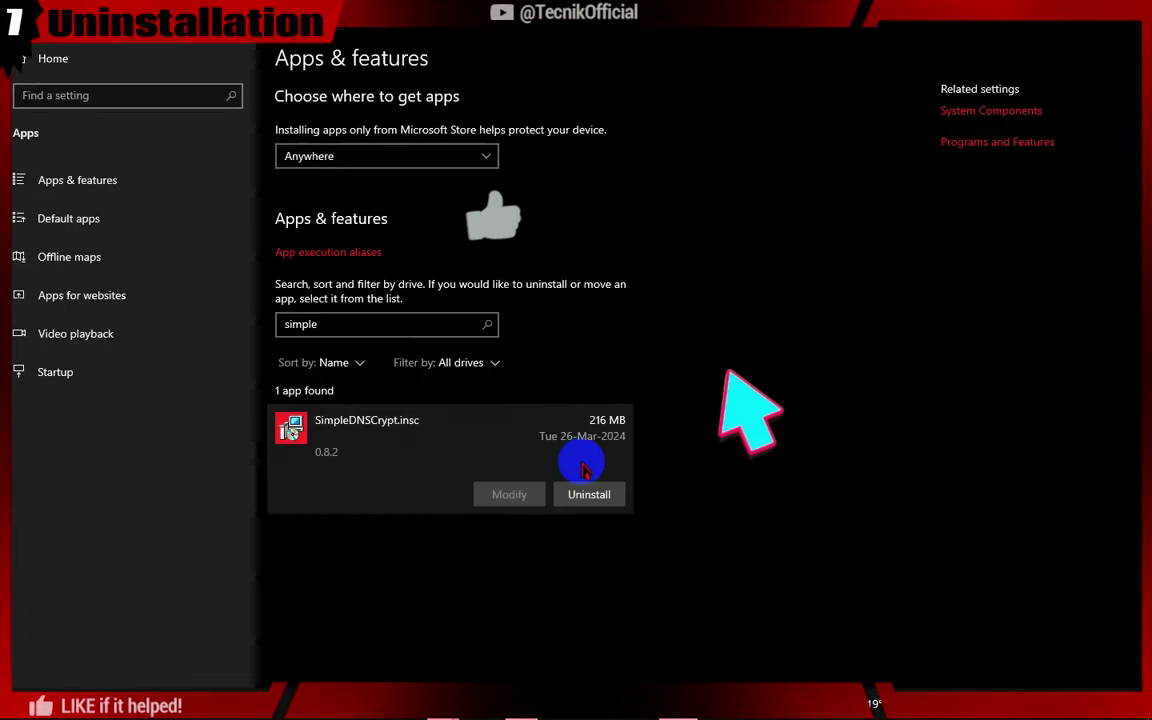